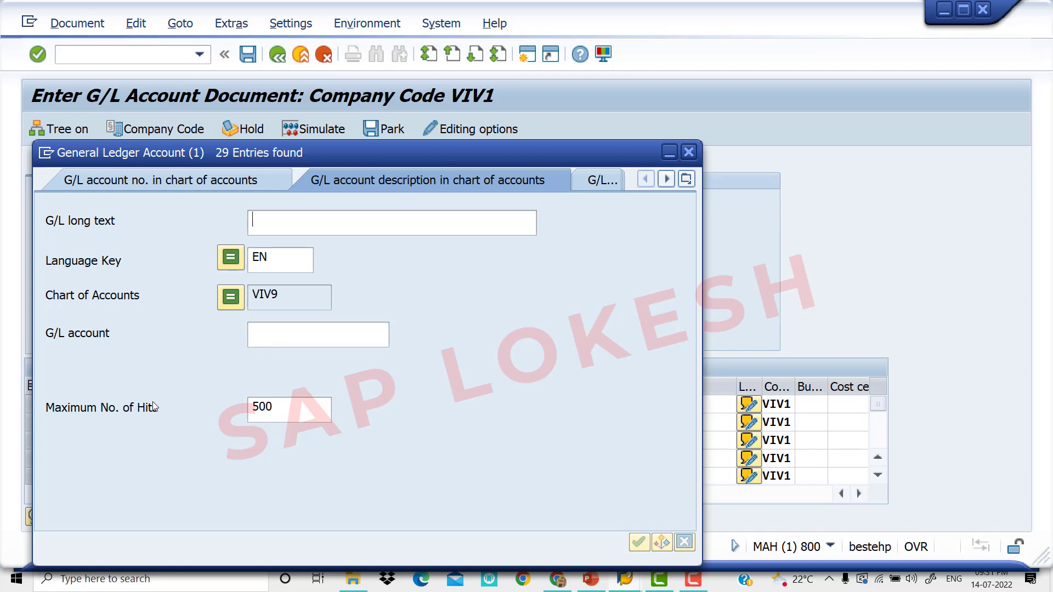
- Choose Rent A/C (400002) from the G/L account list for the first line item
key("Down")
key("Down")
key("Down")
key("Down")
key("Down")
key("Down")
key("Down")
key("Down")
key("Down")
key("Down")
key("Down")
key("Down")
key("Down")
key("Down")
key("Down")
key("Down")
key("Down")
key("Down")
key("Down")
key("Down")
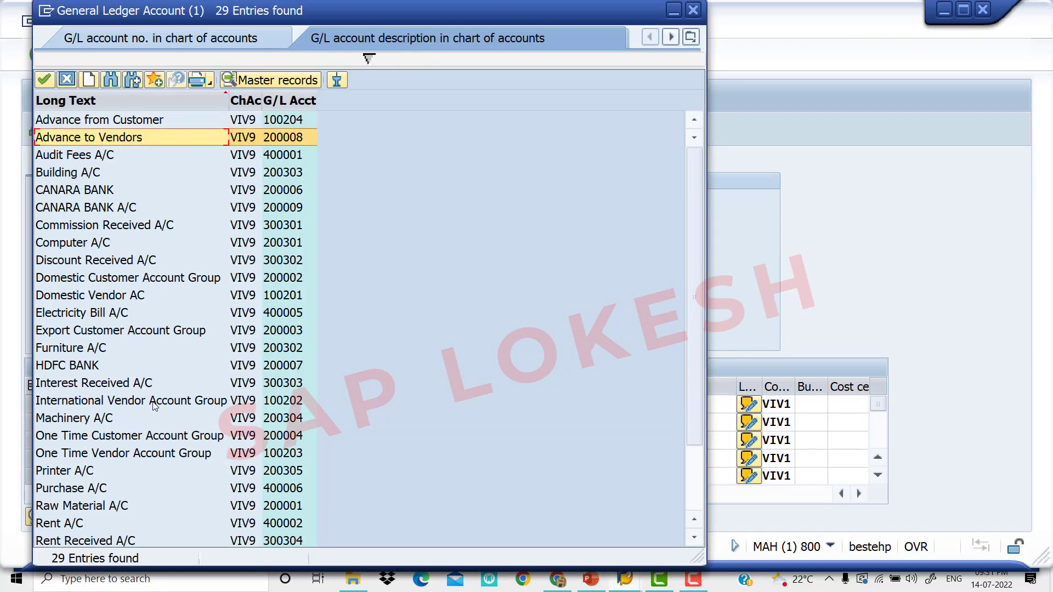
key("Up")
key("Up")
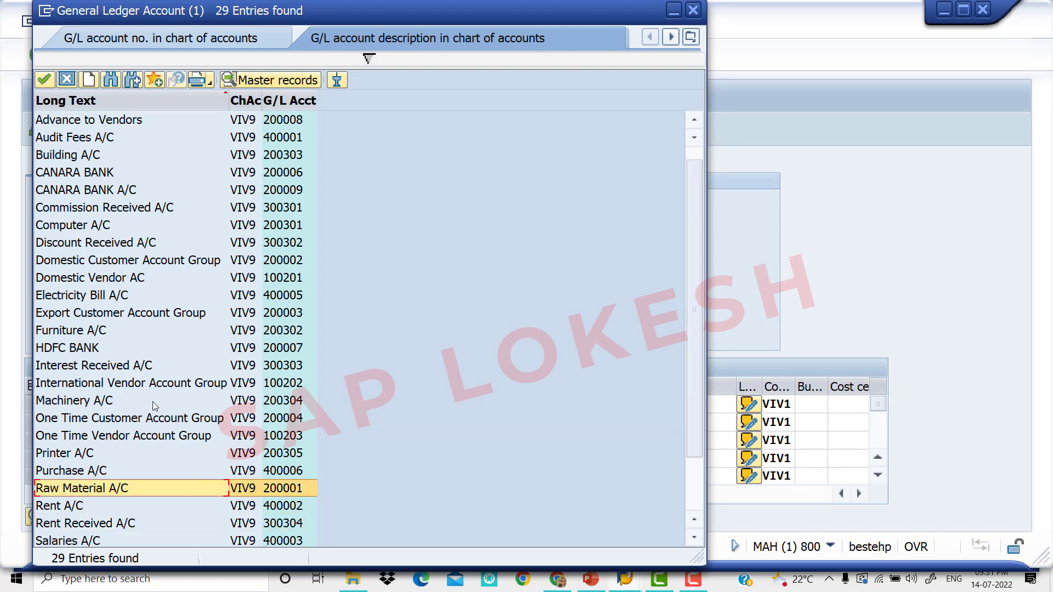
key("Down")
key("Return")
- Make the Rent A/C line a debit with a document currency amount of 5000
key("Tab")
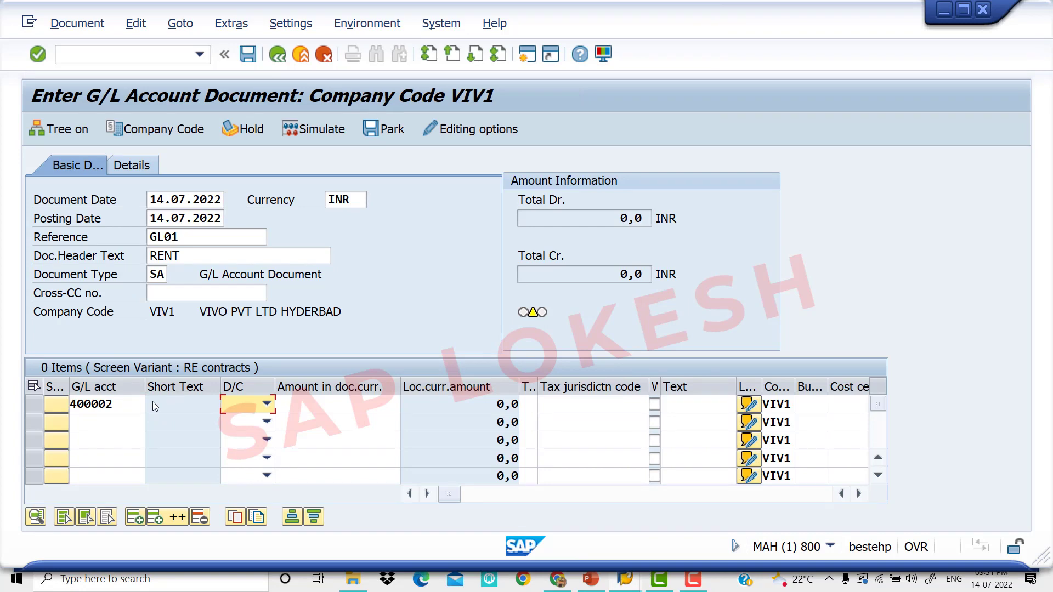
key("Down")
key("Tab")
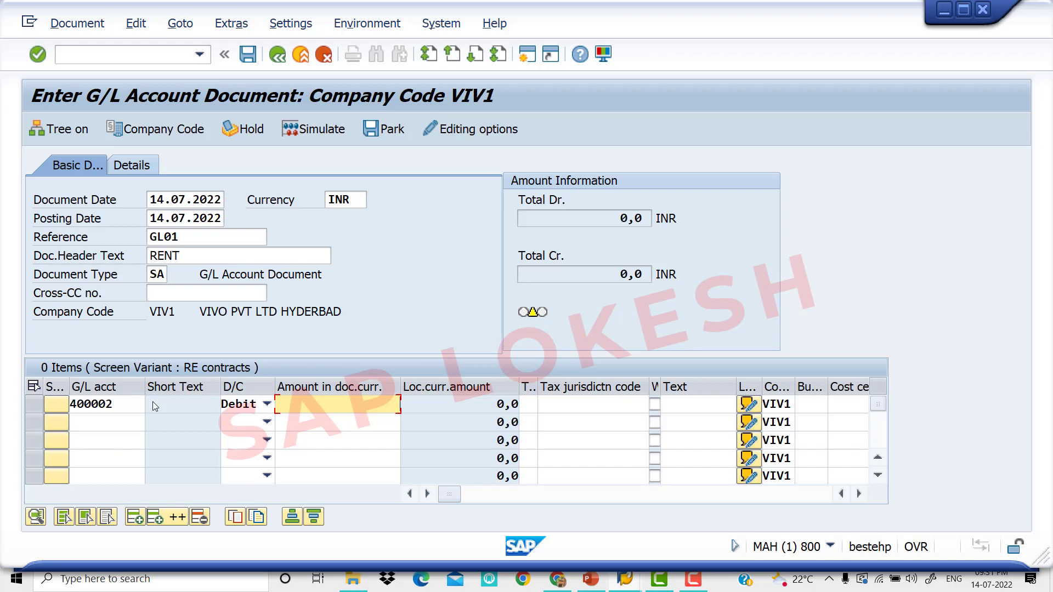
type("5000")
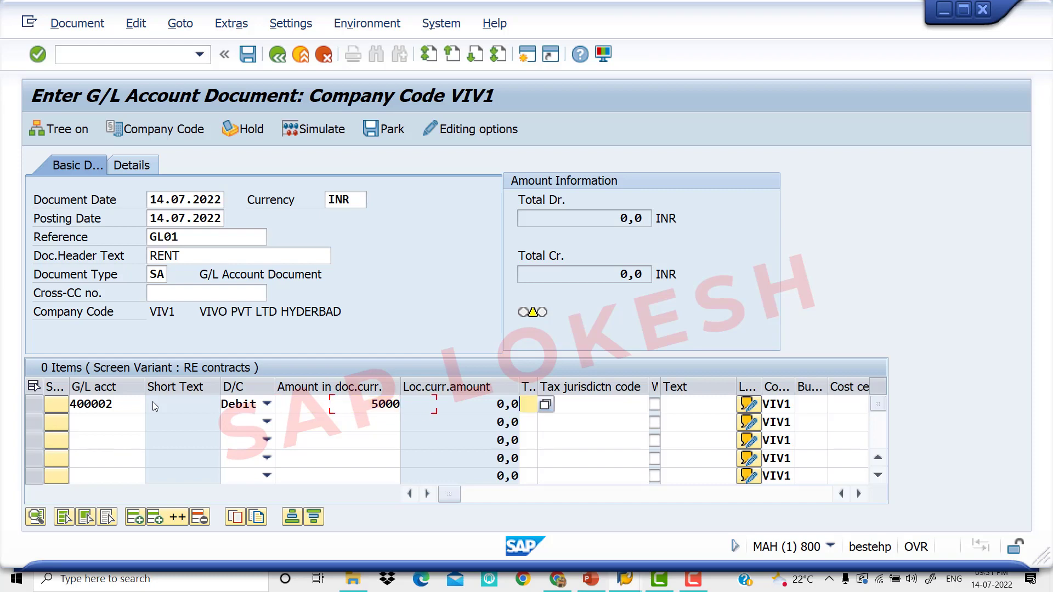
- Enter RENT as the item text of the Rent A/C line
key("Tab")
key("Tab")
key("Tab")
key("Tab")
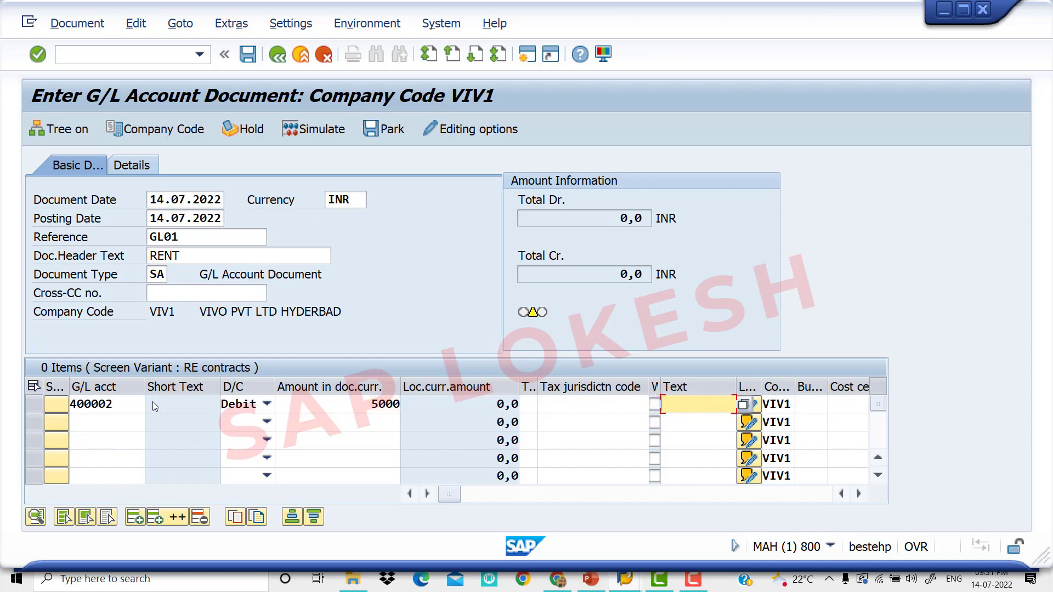
key("Down")
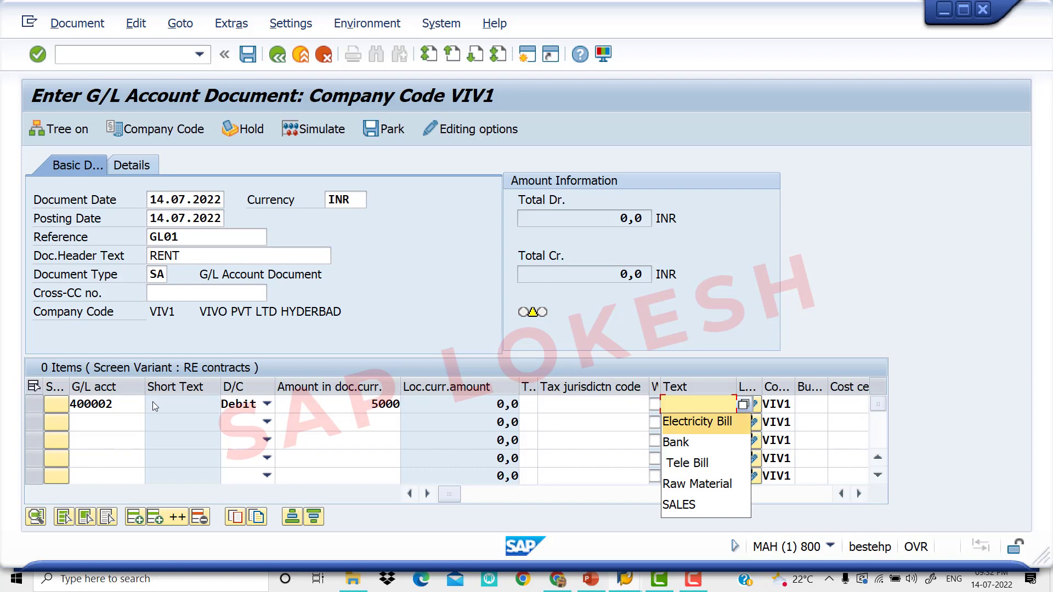
type("RENT")
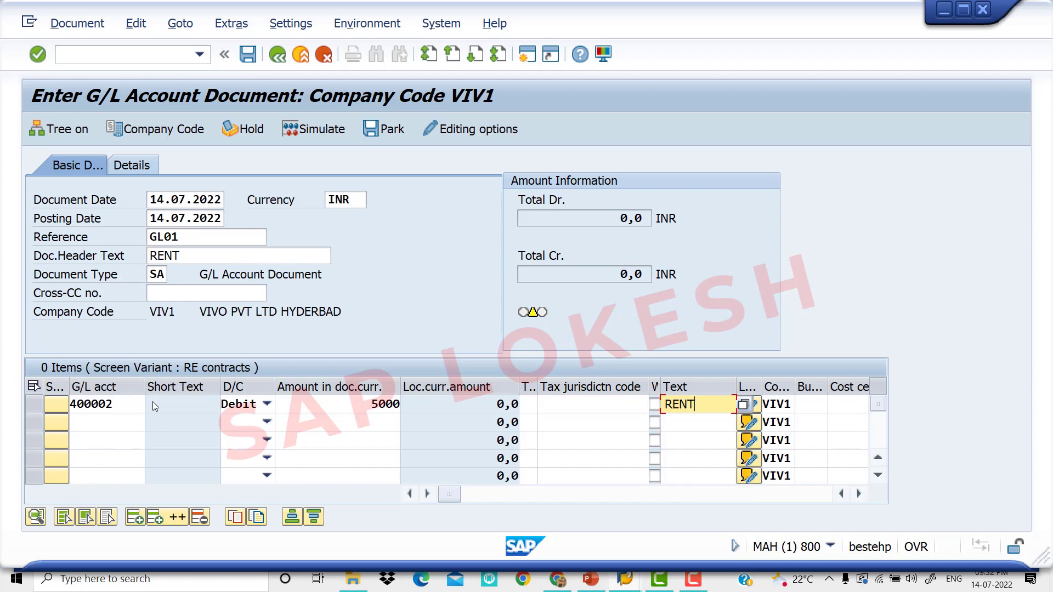
- Set the business area of the Rent A/C line to VIV0
key("Tab")
key("Tab")
key("Tab")
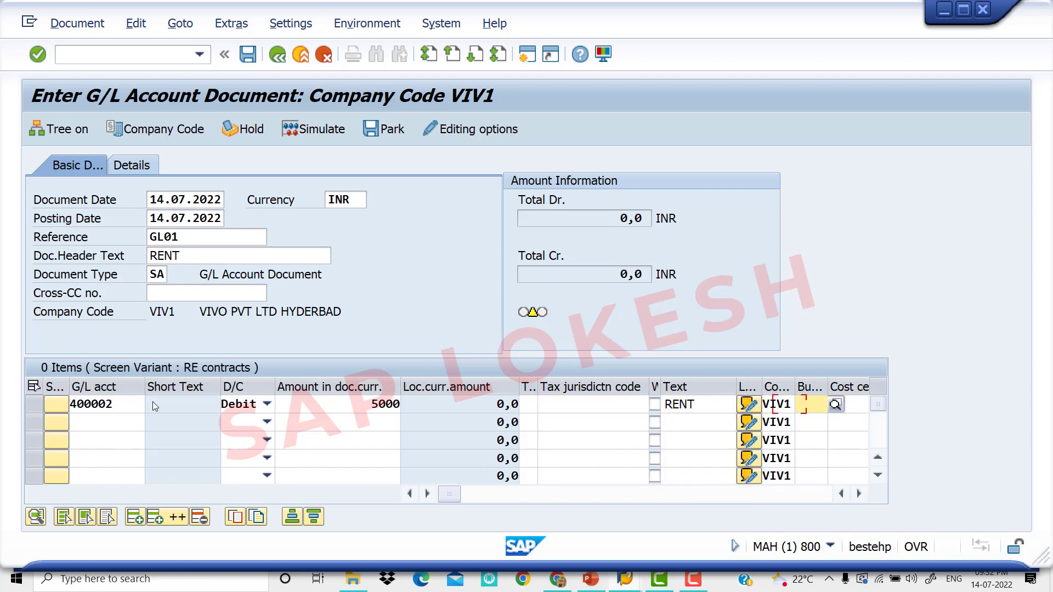
key("Down")
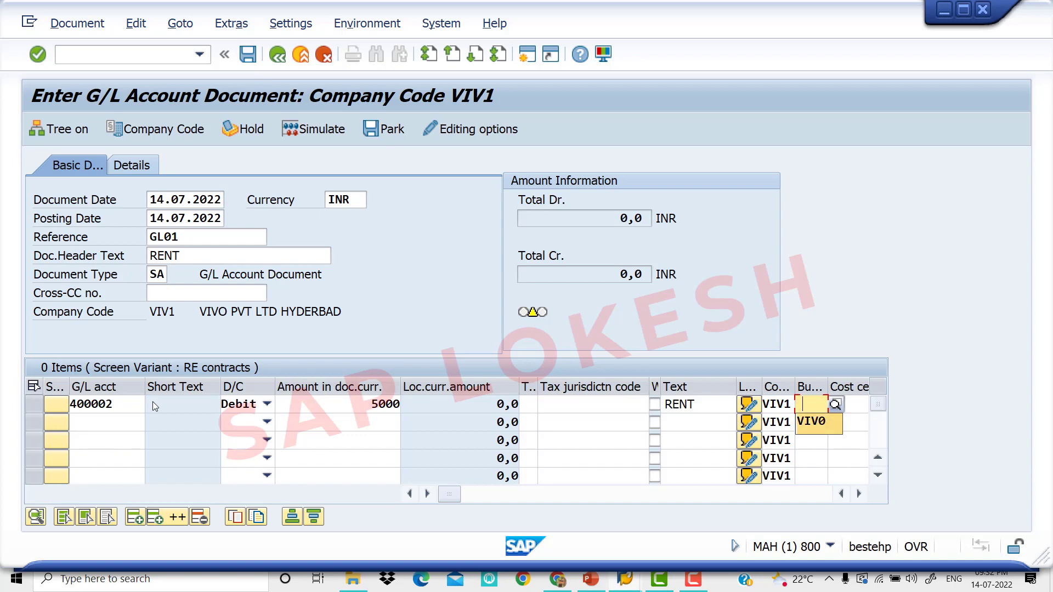
key("Return")
key("Tab")
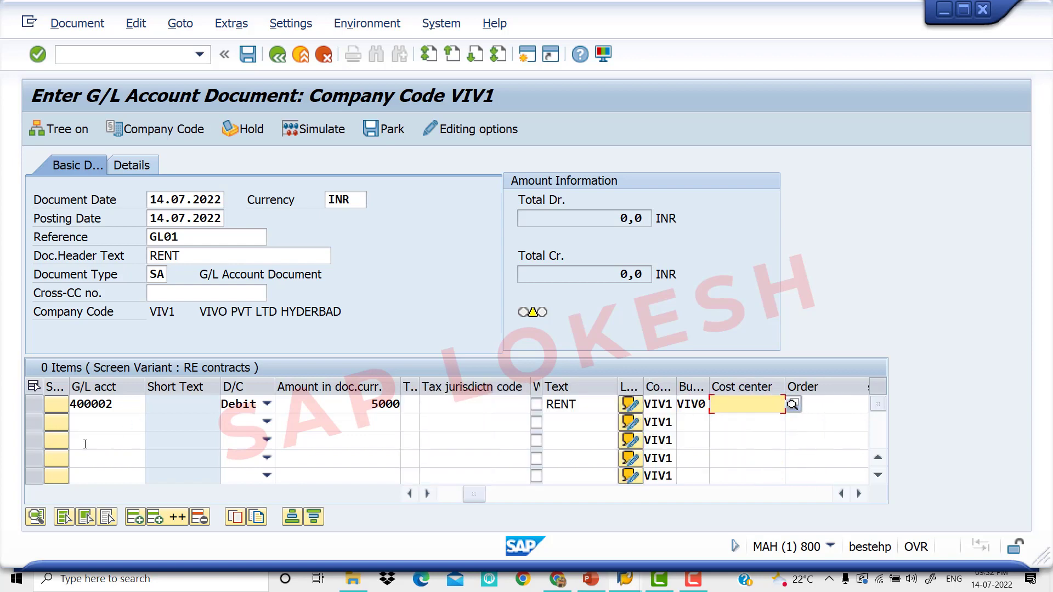
- Bring up the list of G/L accounts by description for the second line item
left_click(90, 422)
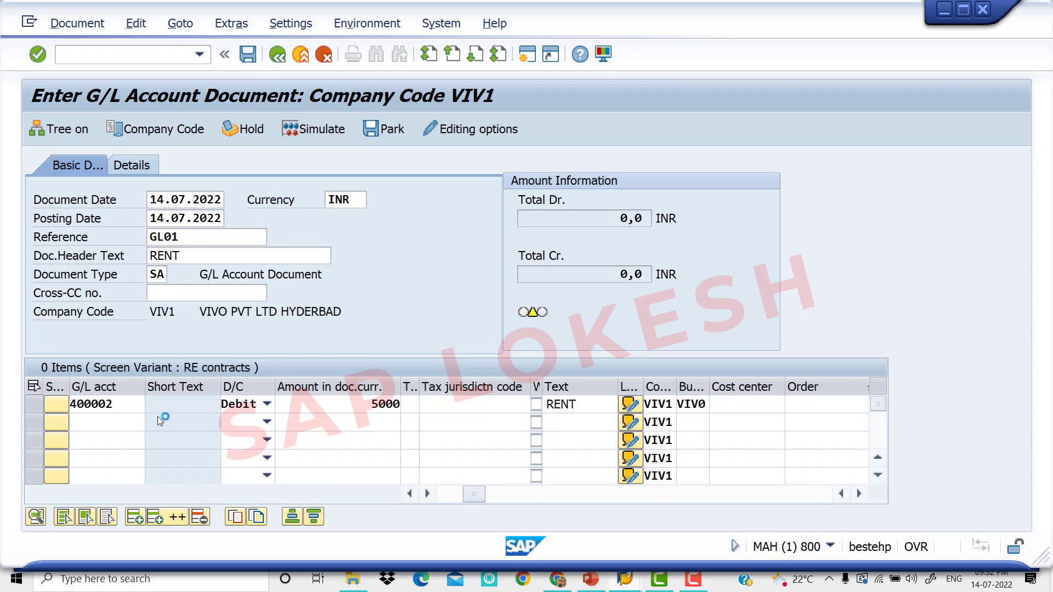
key("F4")
key("Return")
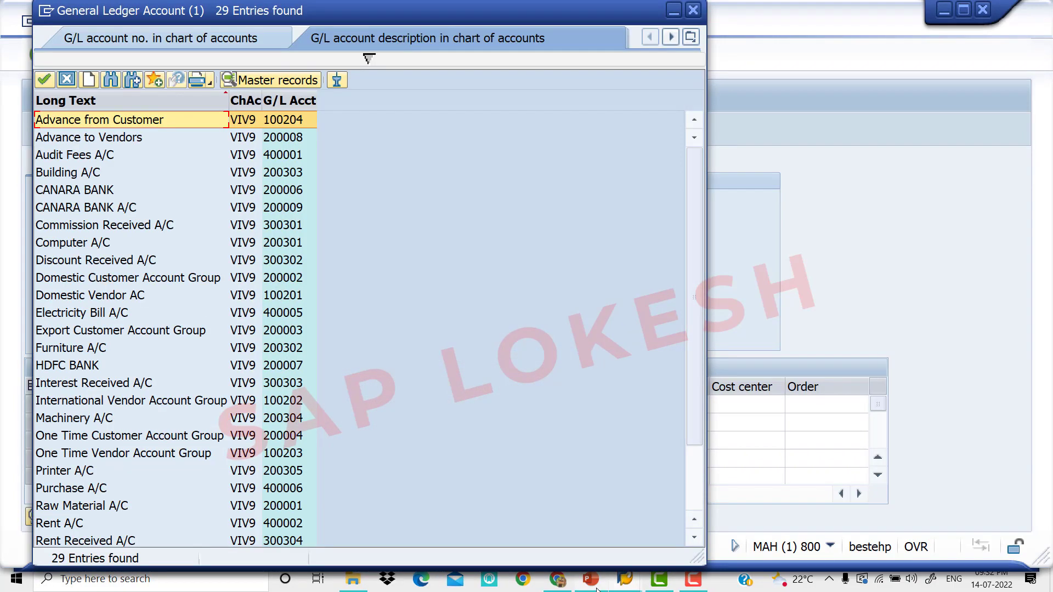
- Check the rent payment entry on the End User Transactions slide in PowerPoint, and return to the SAP account list
left_click(598, 589)
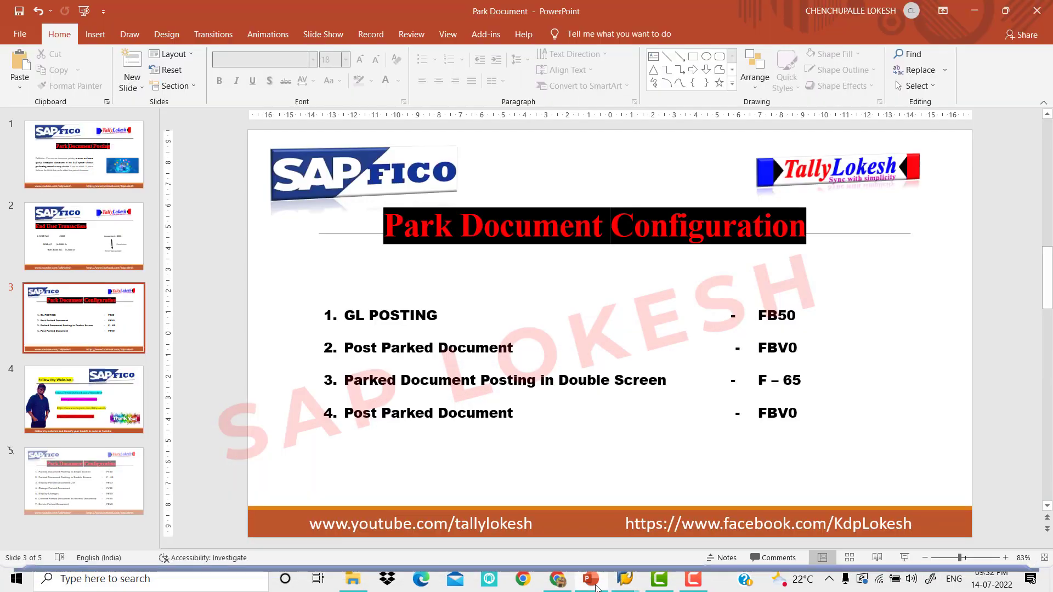
left_click(105, 259)
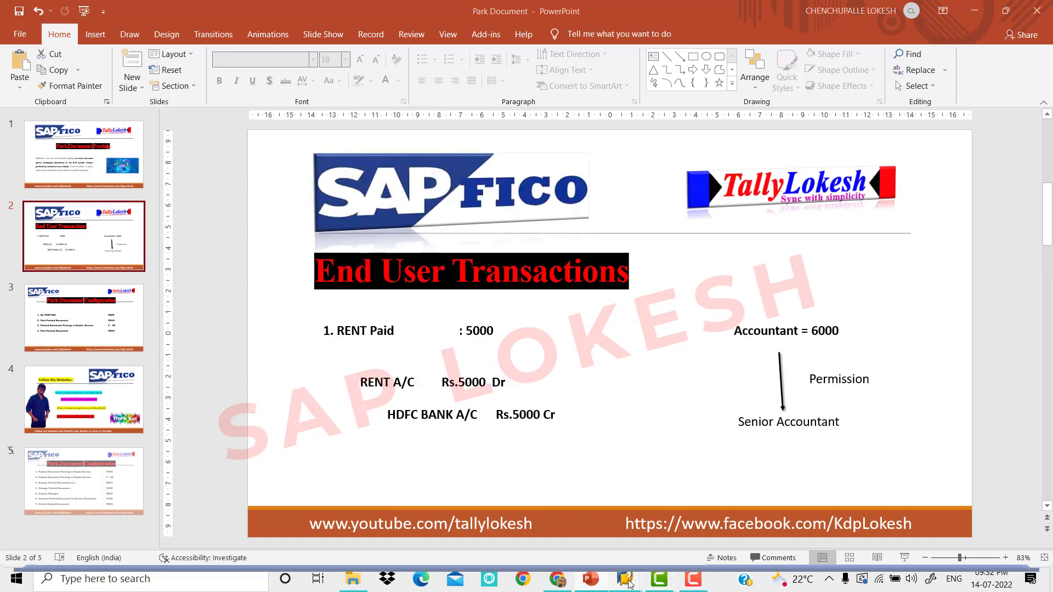
mouse_move(625, 581)
left_click(624, 526)
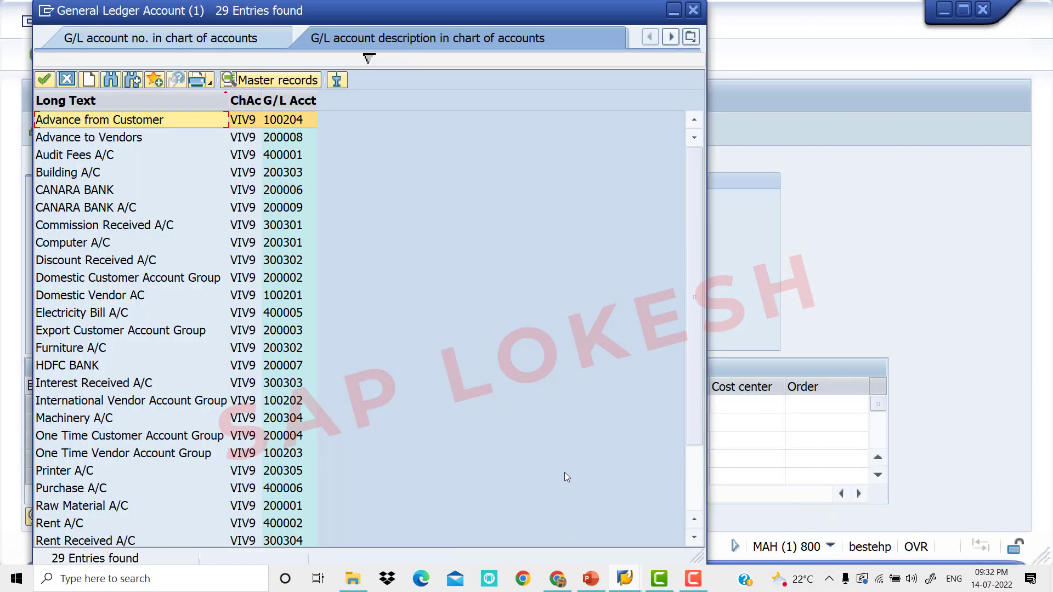
- Choose HDFC BANK (200007) from the account list for the second line item
key("Down")
key("Down")
key("Down")
key("Down")
key("Down")
key("Down")
key("Down")
key("Down")
key("Down")
key("Down")
key("Down")
key("Down")
key("Down")
key("Down")
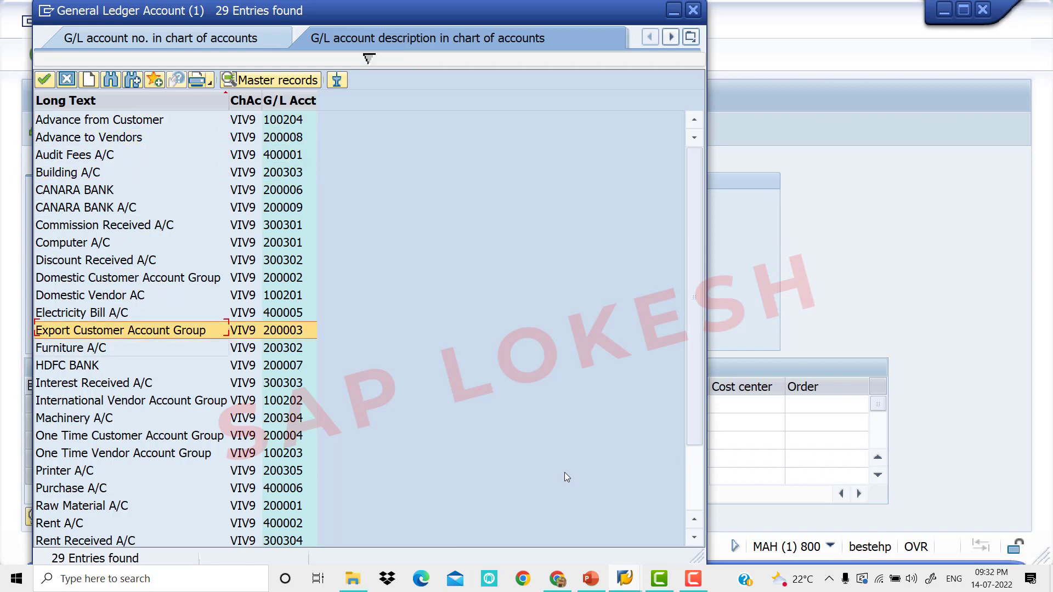
key("Return")
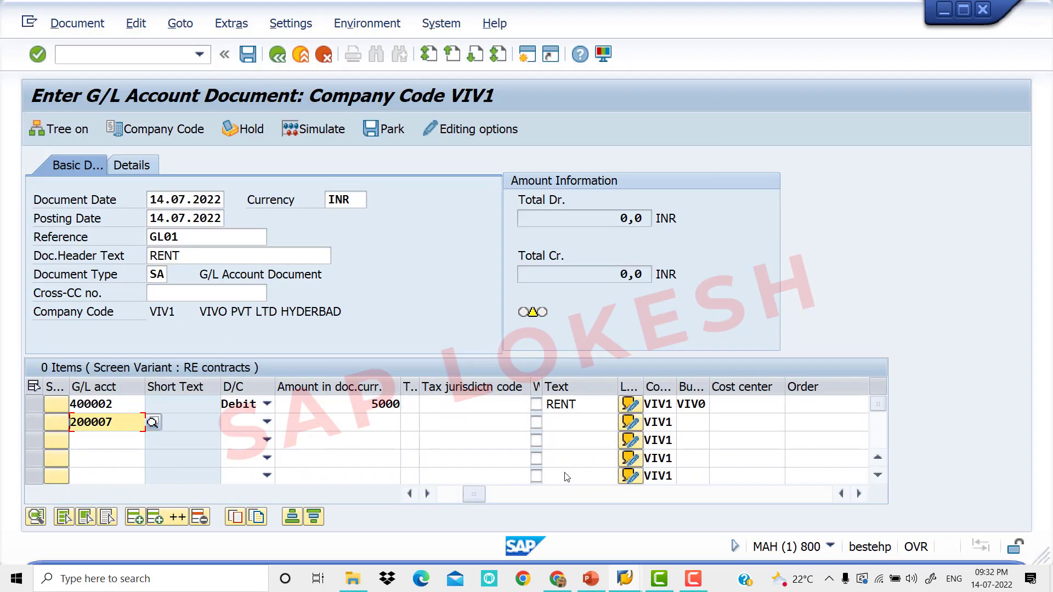
- Make the 200007 line a credit of 5000 and have the document's entries checked
key("Tab")
key("Down")
key("Down")
key("Tab")
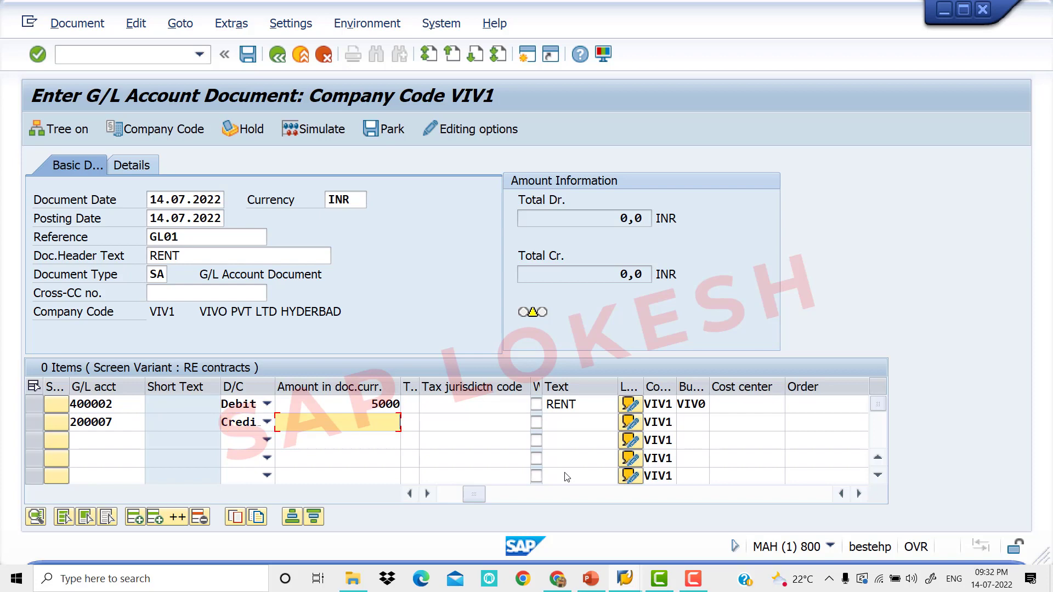
type("5000")
key("Return")
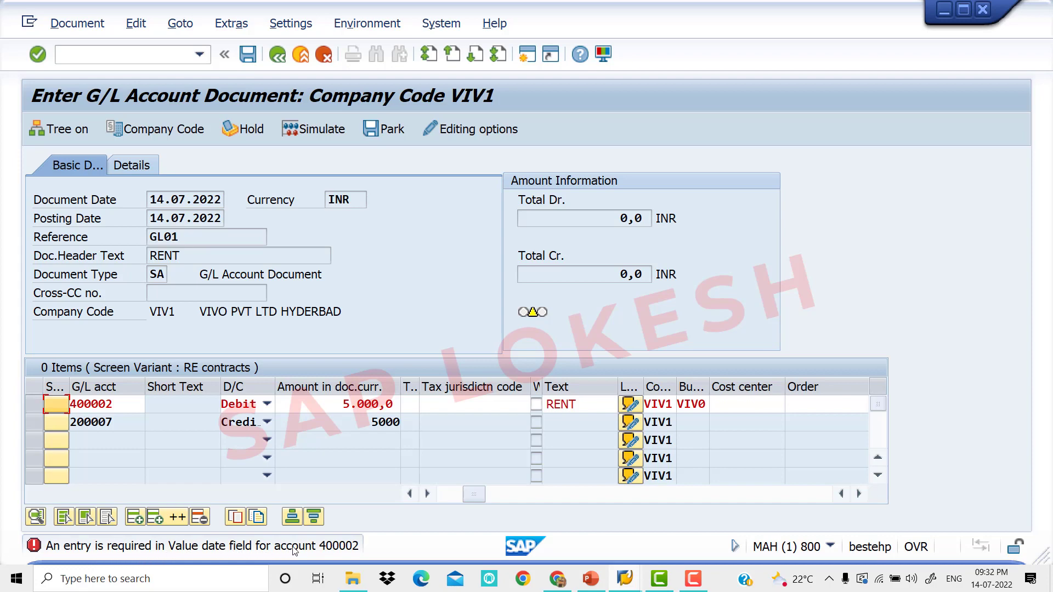
- Open the Rent A/C item's details, set its value date to 14.07.2022, and return to the document
double_click(126, 407)
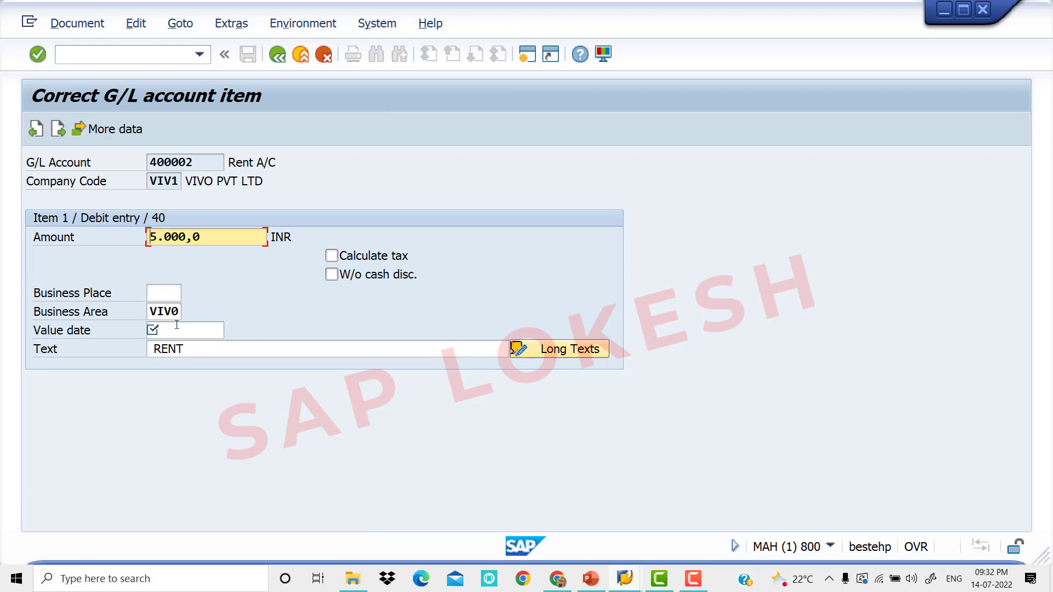
left_click(179, 330)
left_click(179, 330)
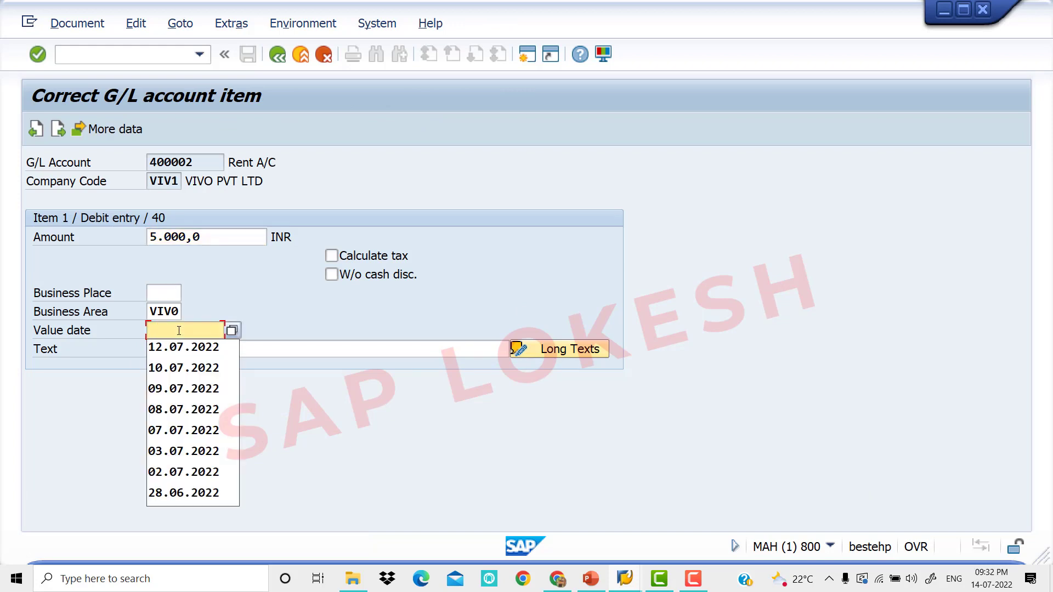
type("14")
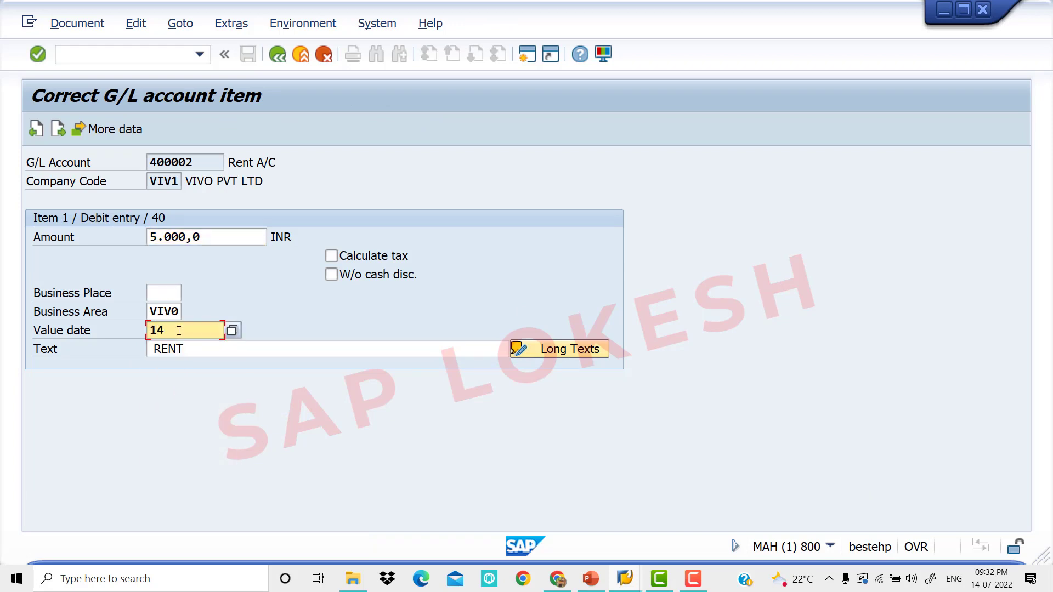
type(".07.2022")
key("Tab")
key("Return")
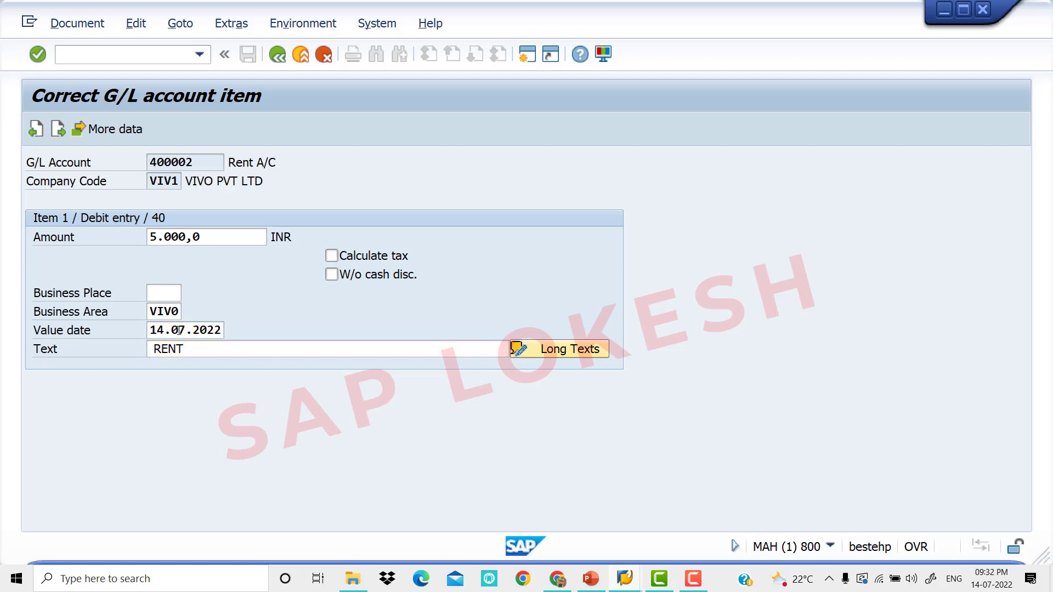
left_click(279, 59)
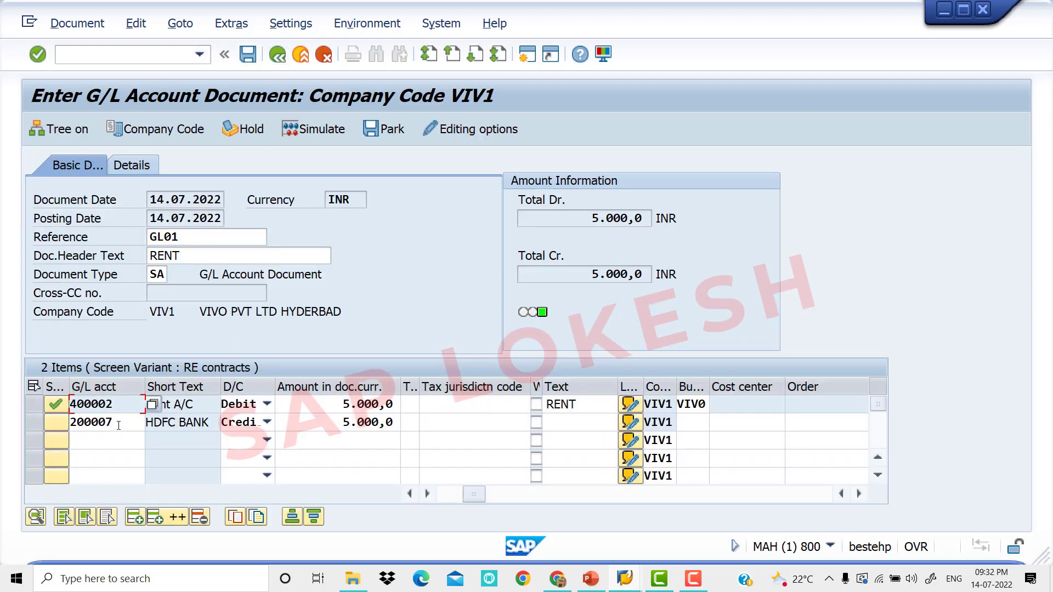
- Open the HDFC BANK item's details and set business area VIV0 and value date 14.07.2022
double_click(126, 424)
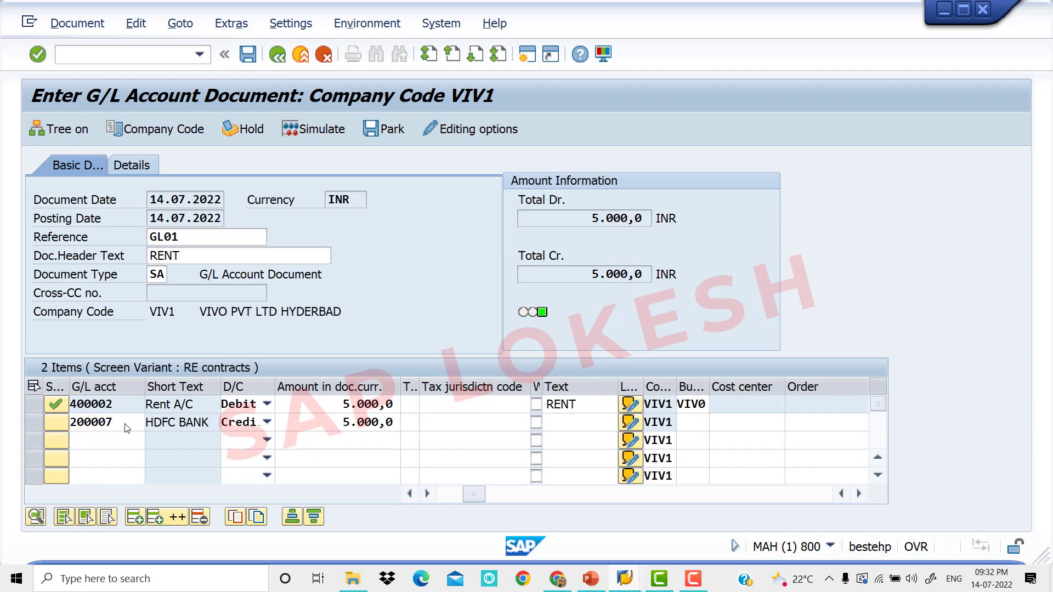
left_click(169, 297)
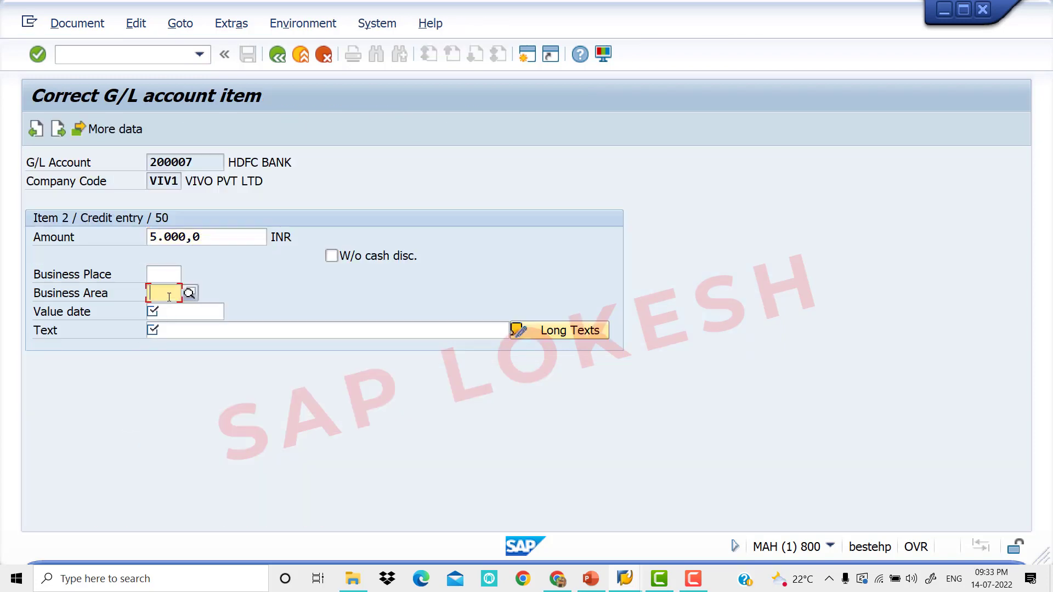
key("Down")
key("Tab")
key("Down")
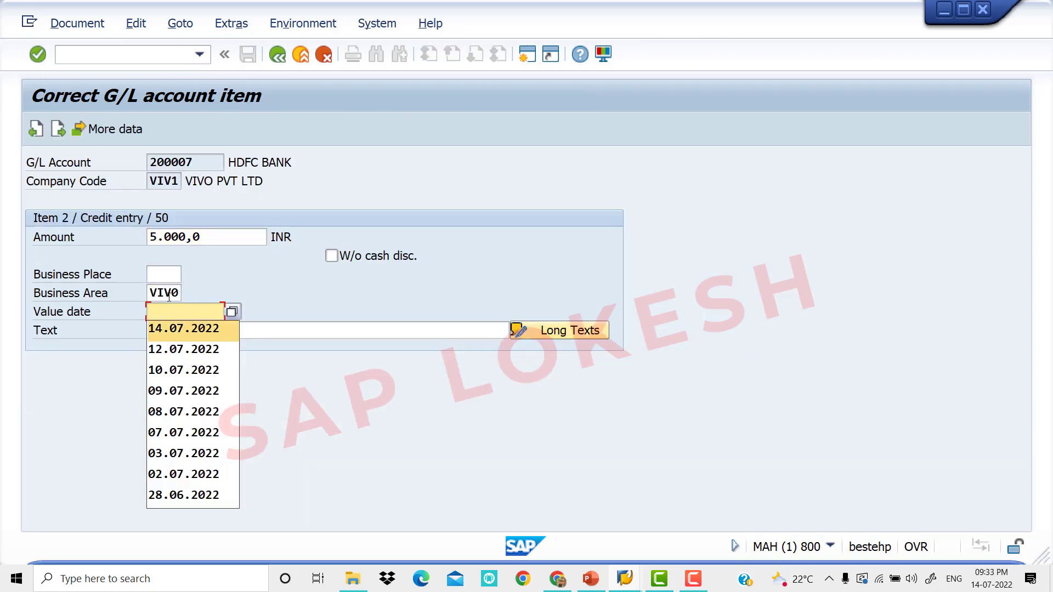
key("Tab")
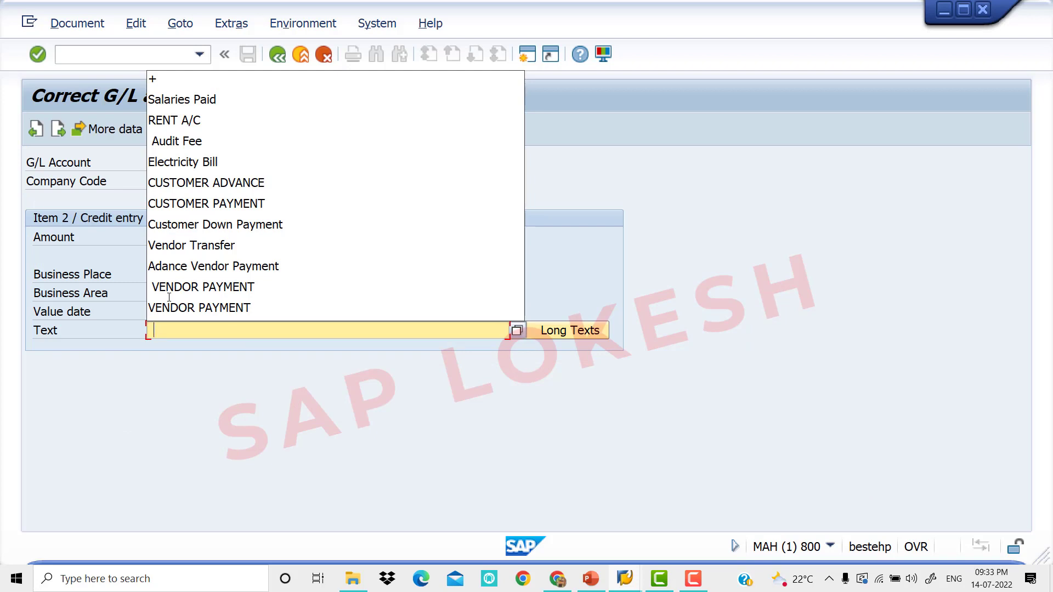
- Enter BANK as the HDFC BANK item's text and return to the document
key("Tab")
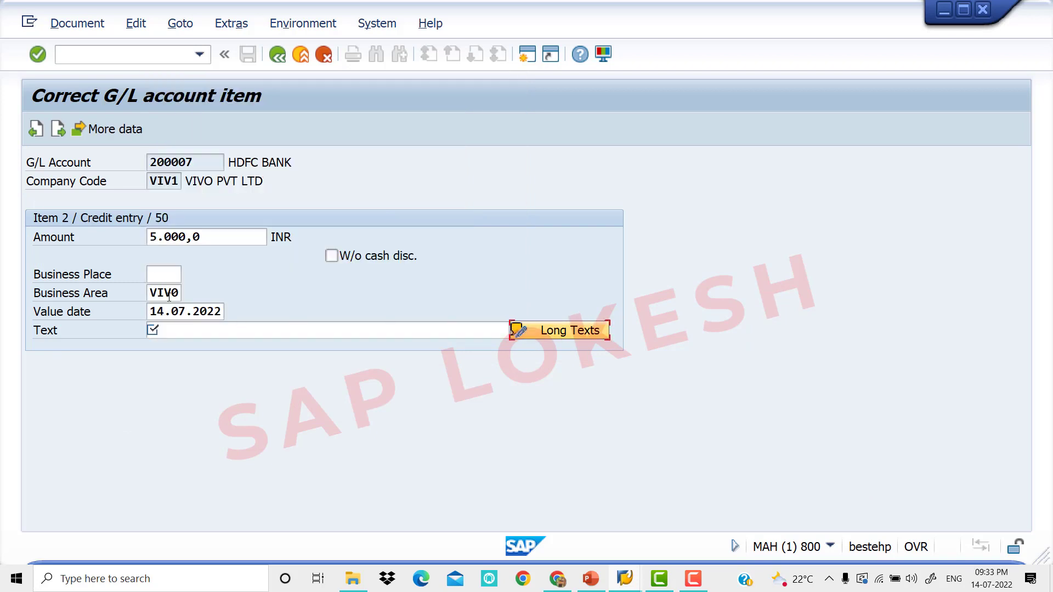
left_click(182, 336)
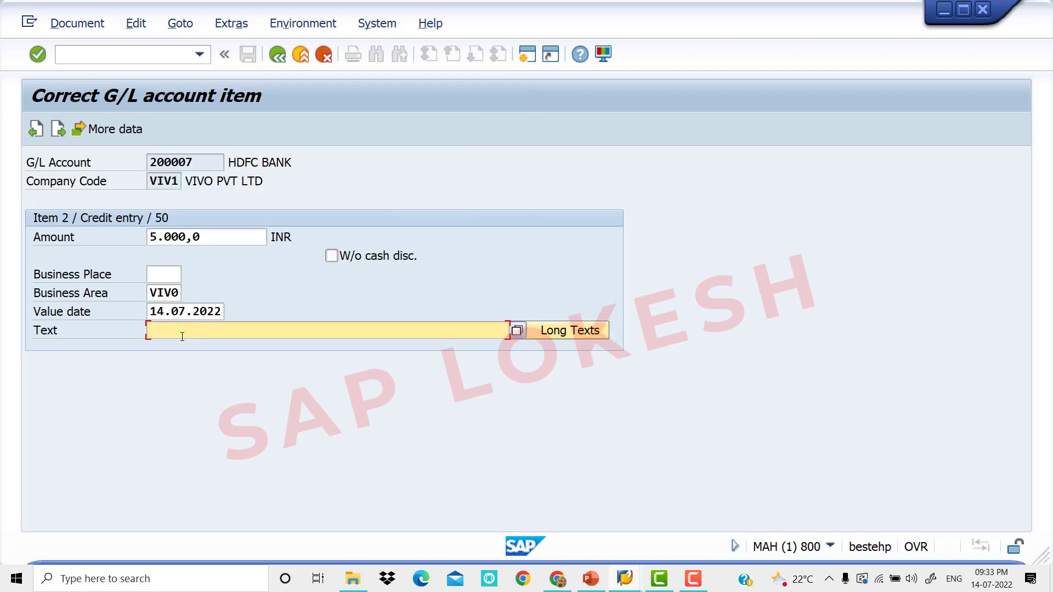
type("BANK")
key("Return")
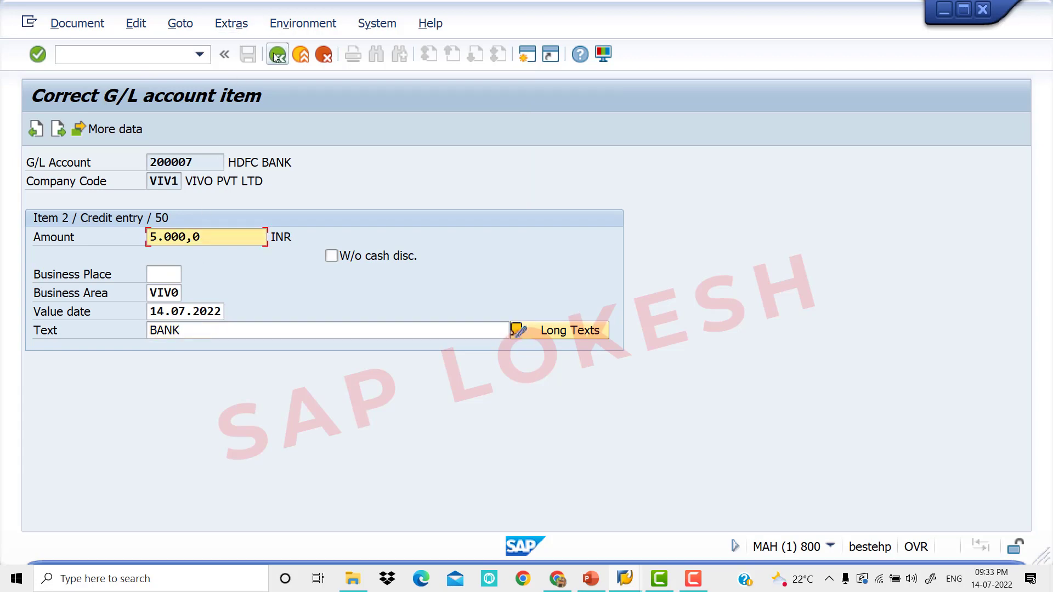
left_click(277, 55)
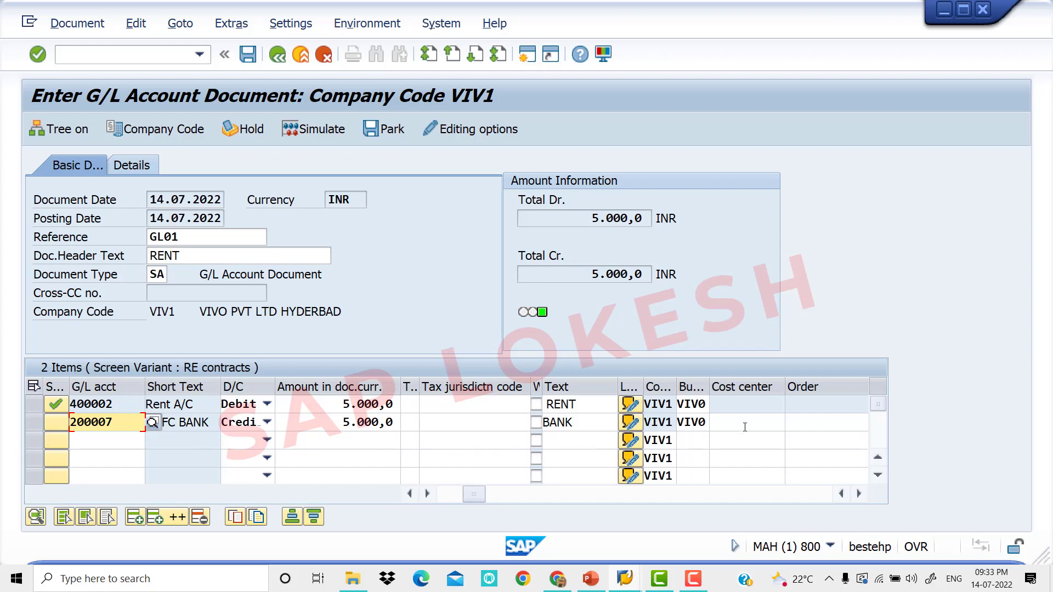
- Validate both line items and park the rent document
key("Return")
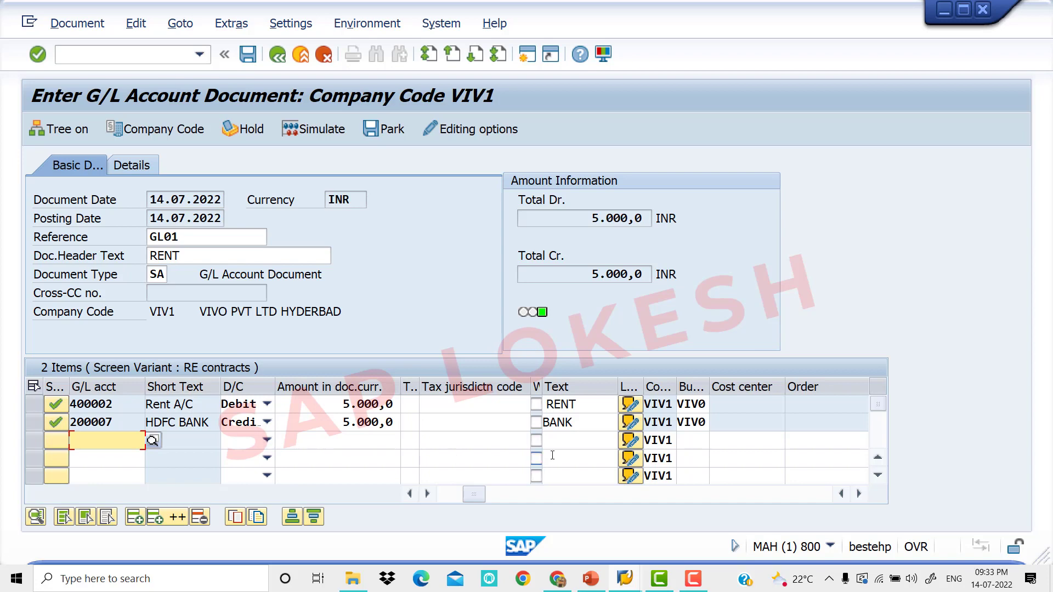
left_click(396, 132)
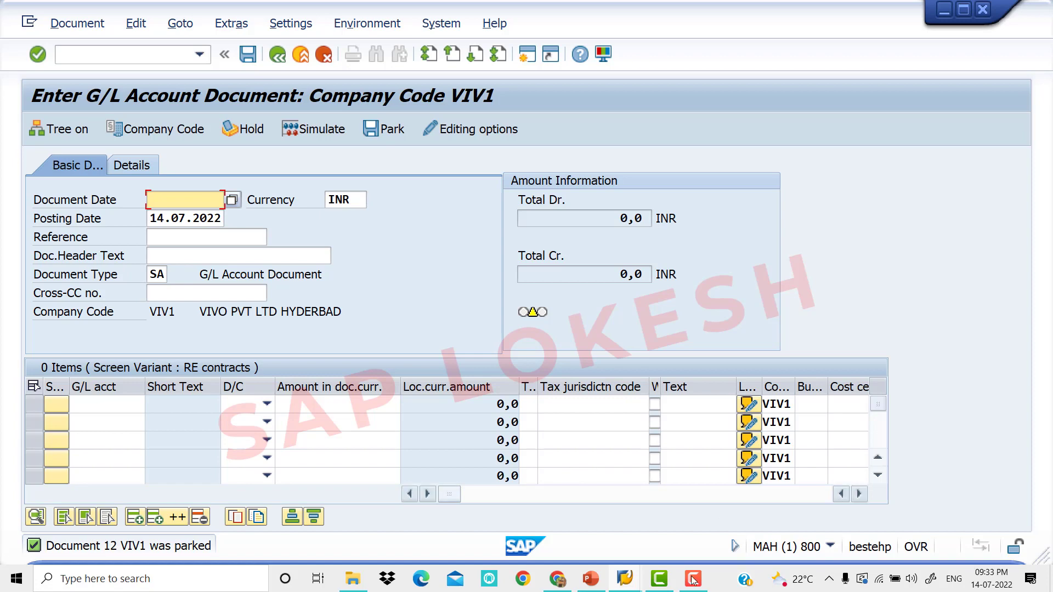
- Check the Park Document Configuration slide in PowerPoint, return to SAP, and open transaction FBV0
left_click(593, 580)
left_click(126, 322)
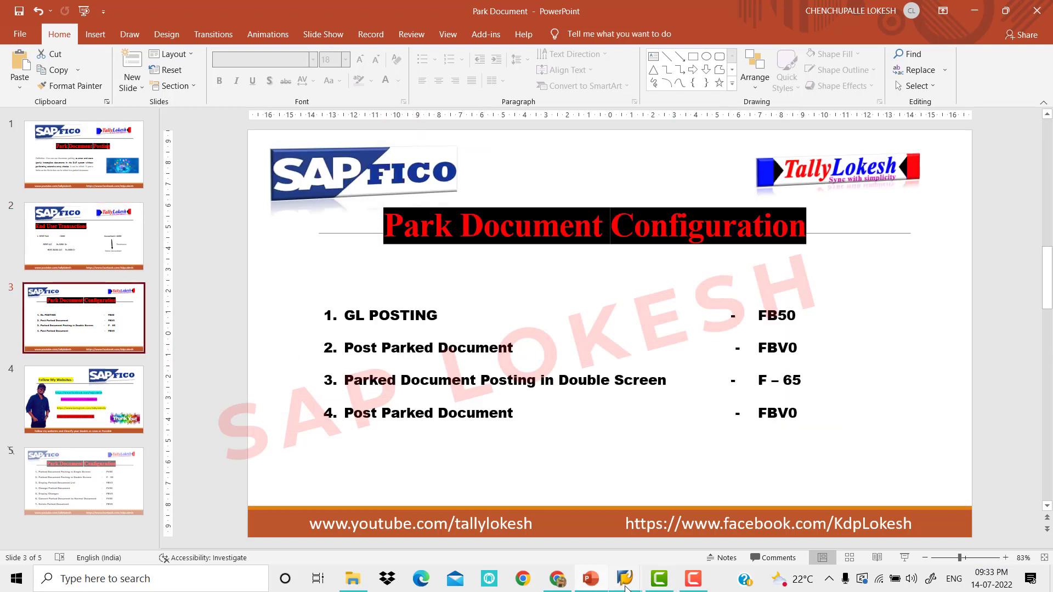
mouse_move(625, 578)
left_click(649, 515)
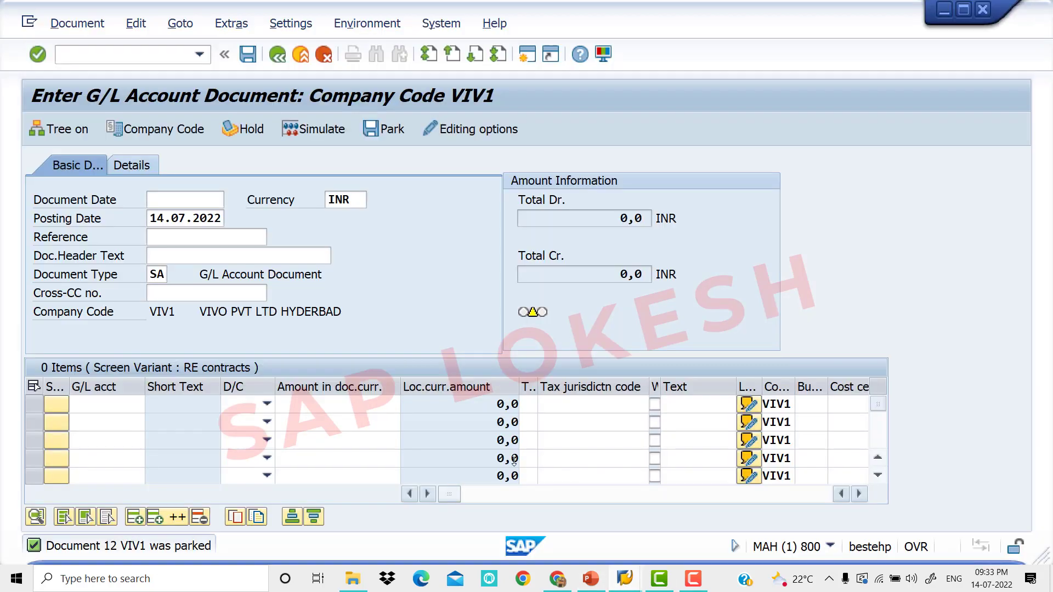
left_click(149, 59)
type("/N")
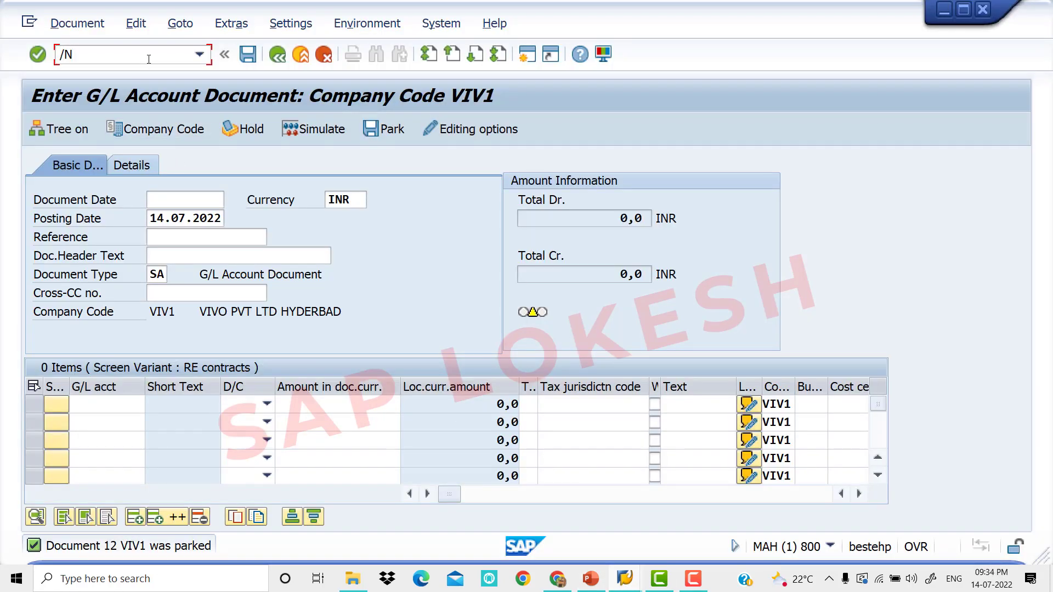
type("FBVO")
key("BackSpace")
type("0")
key("Return")
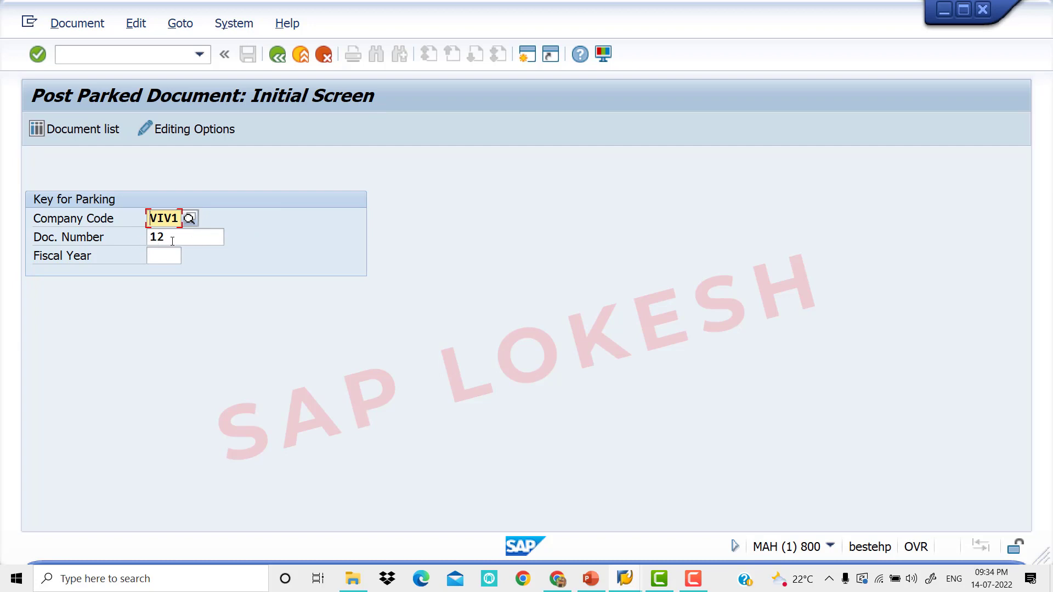
- Set the parking key's fiscal year to 2022 and clear its document number
left_click(161, 255)
type("2022")
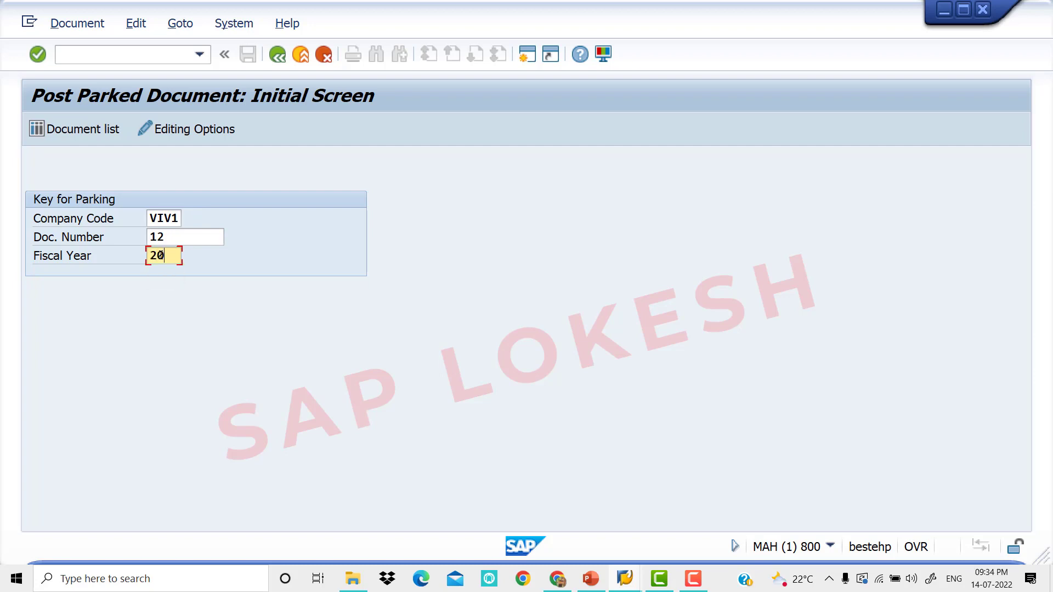
left_click(170, 237)
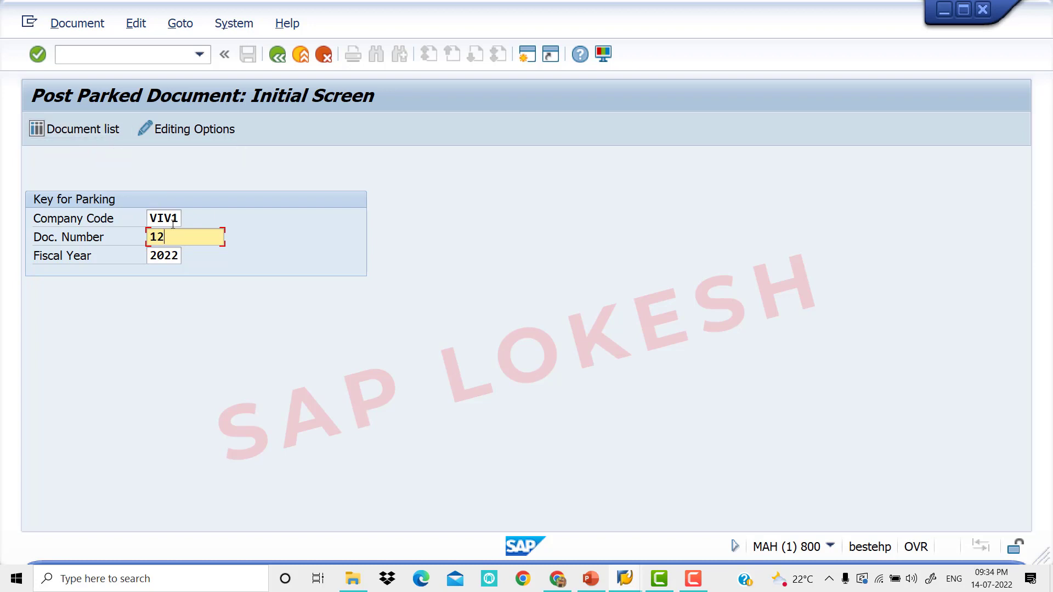
key("BackSpace")
key("BackSpace")
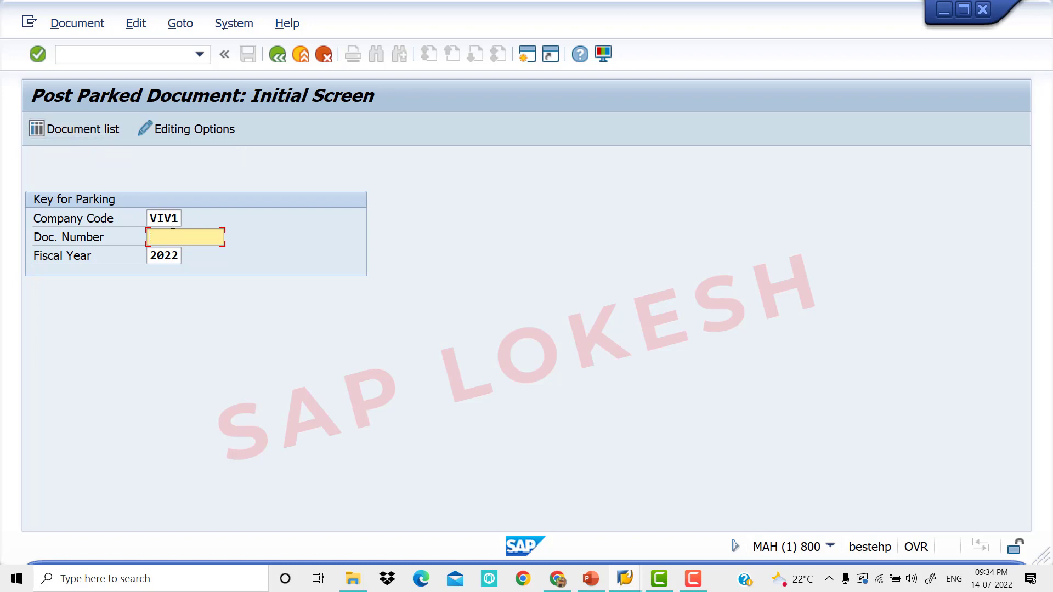
- List the parked documents for company code VIV1, fiscal year 2022, and open document 12 for editing
left_click(93, 133)
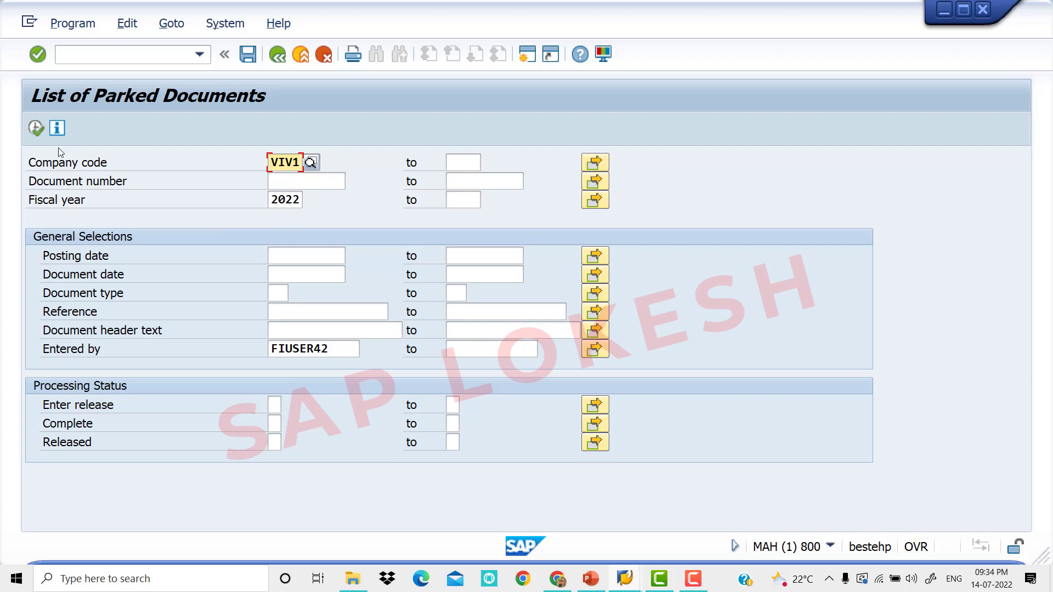
left_click(36, 128)
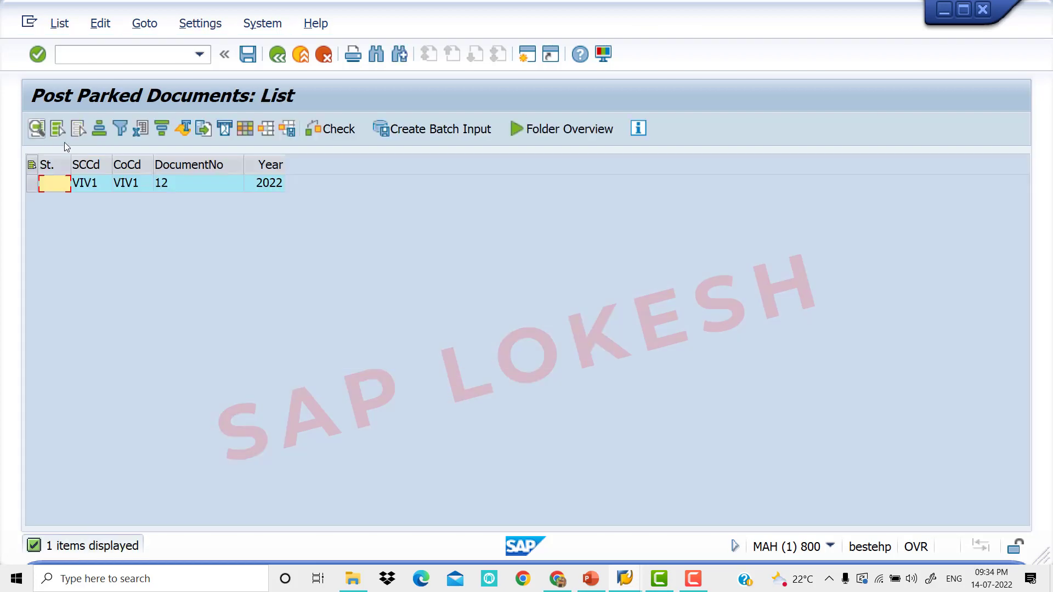
double_click(200, 184)
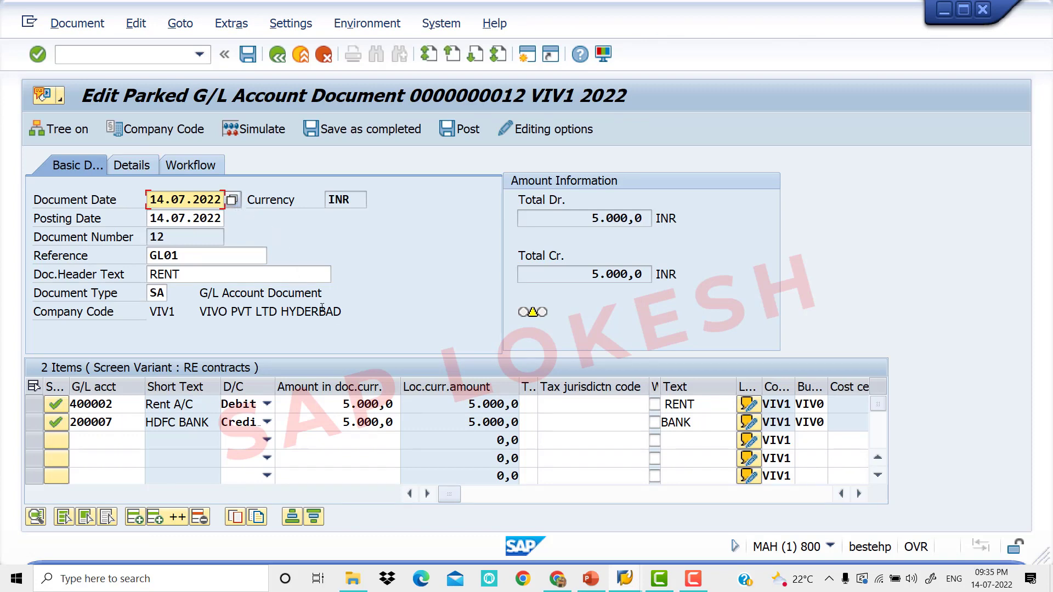
- Consult the End User Transactions slide in PowerPoint, and in SAP set the parked document's reference to GL11 and header text to RENT A/C
key("alt+Tab")
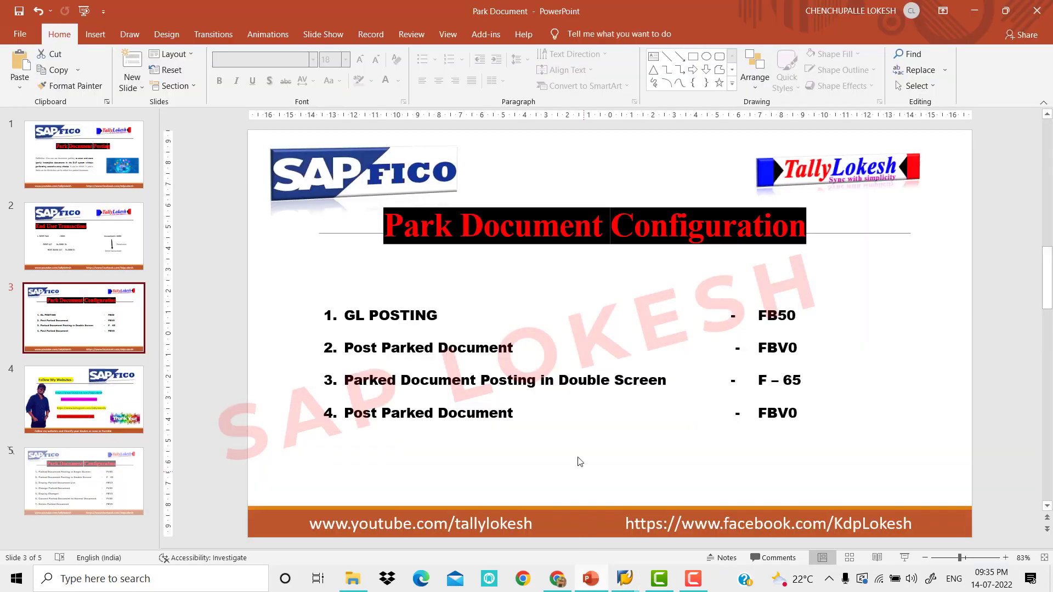
left_click(83, 246)
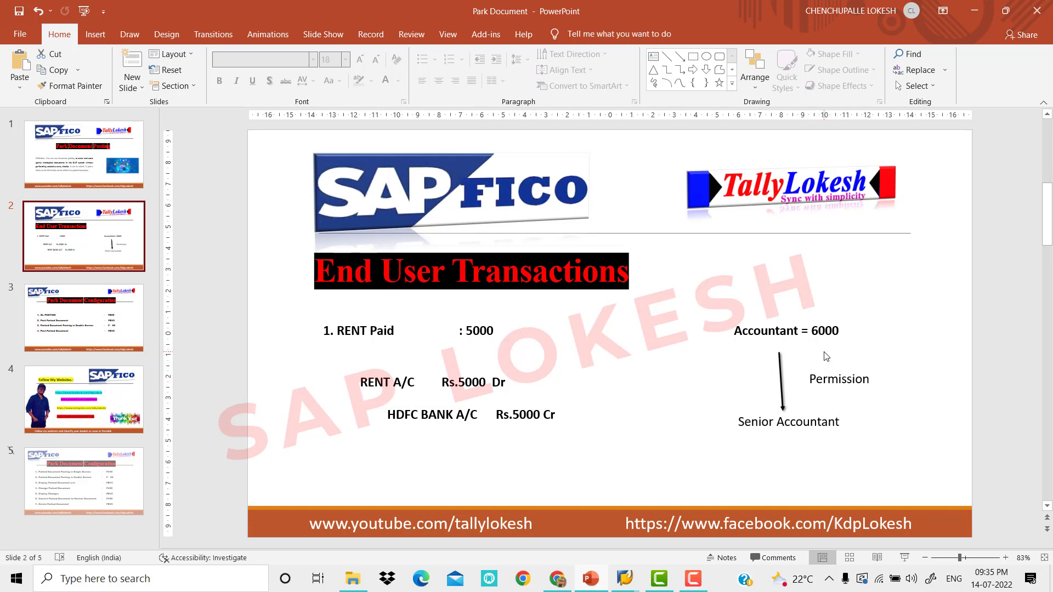
mouse_move(628, 578)
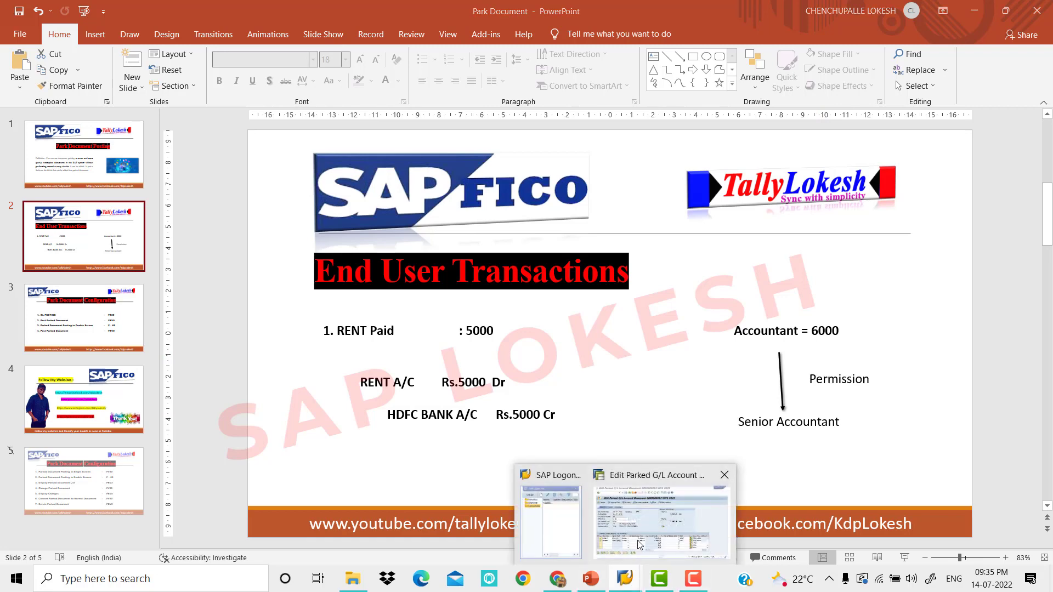
left_click(639, 544)
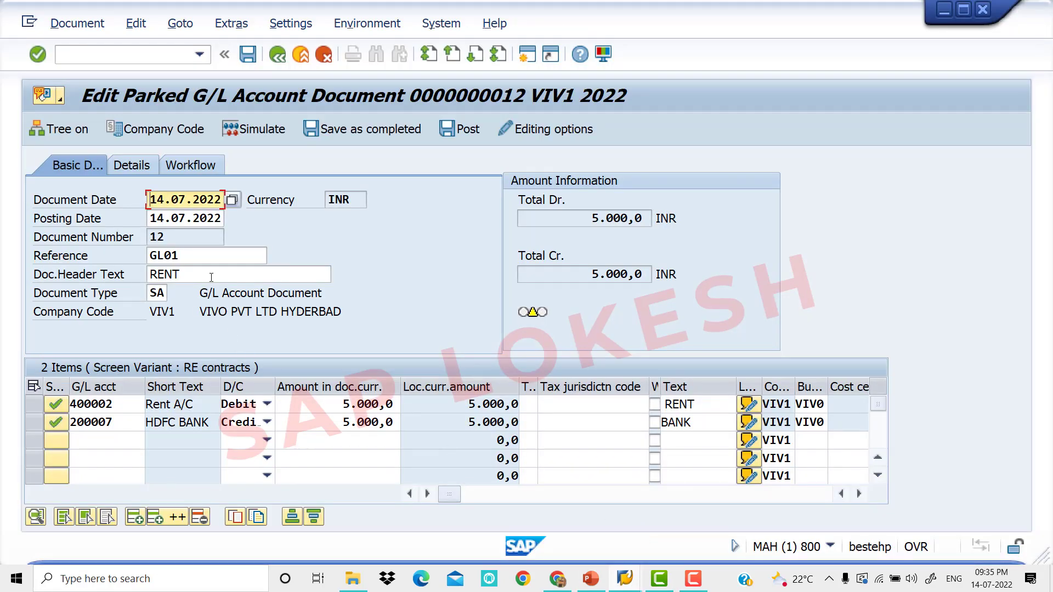
left_click(195, 258)
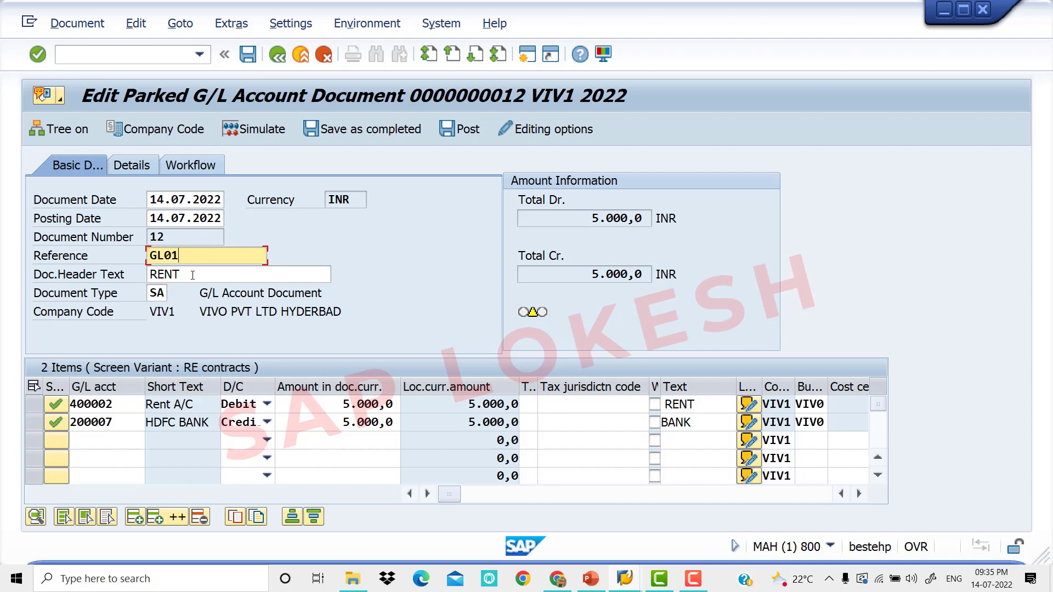
key("BackSpace")
key("BackSpace")
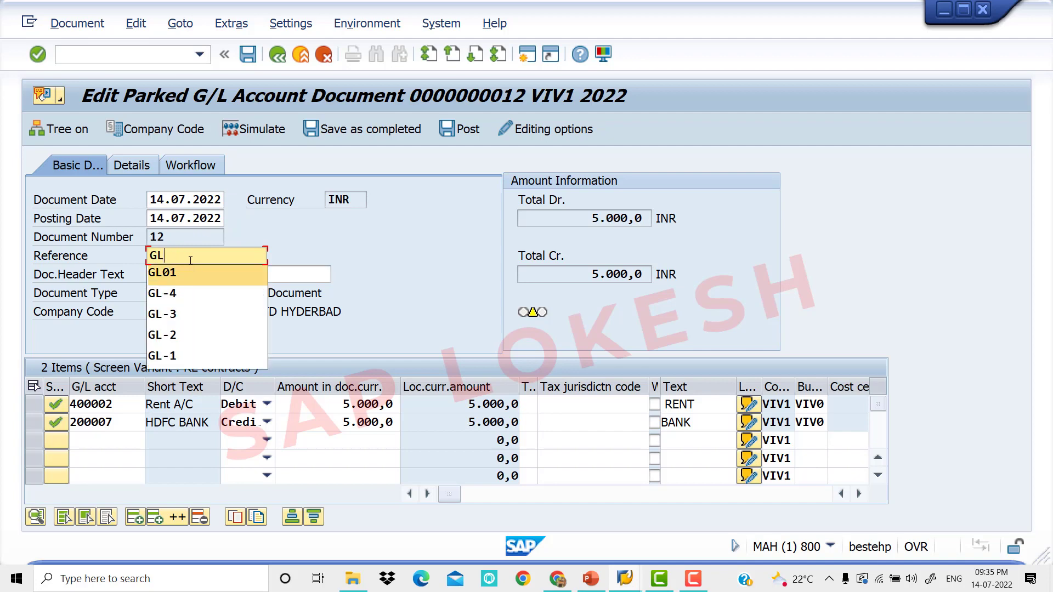
type("11")
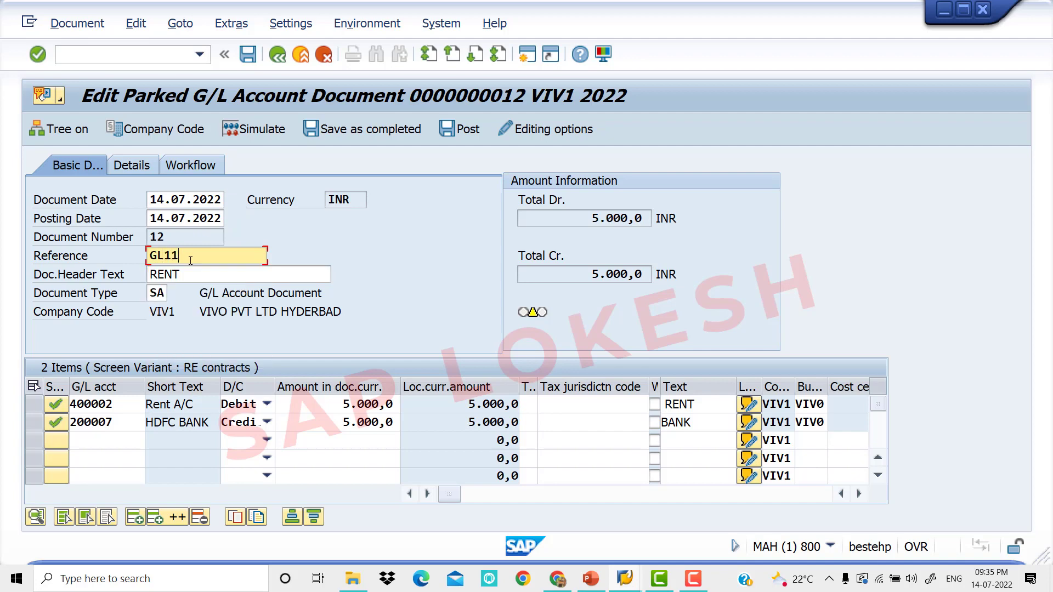
left_click(214, 275)
type("A/C")
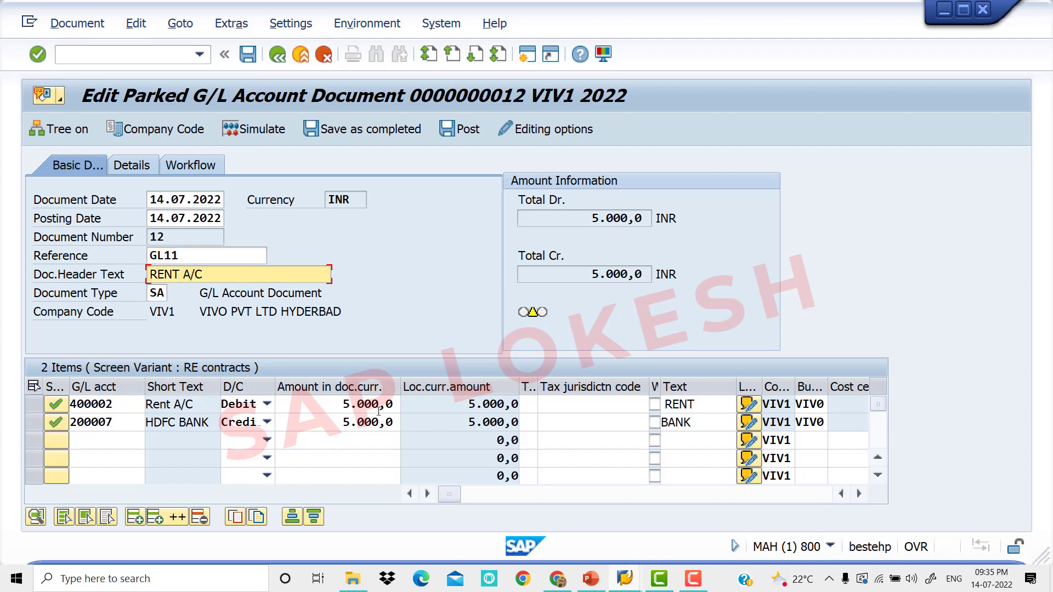
- Set the amounts of the Rent A/C and HDFC BANK items to 6000 and validate the entries
left_click(330, 406)
type("6000")
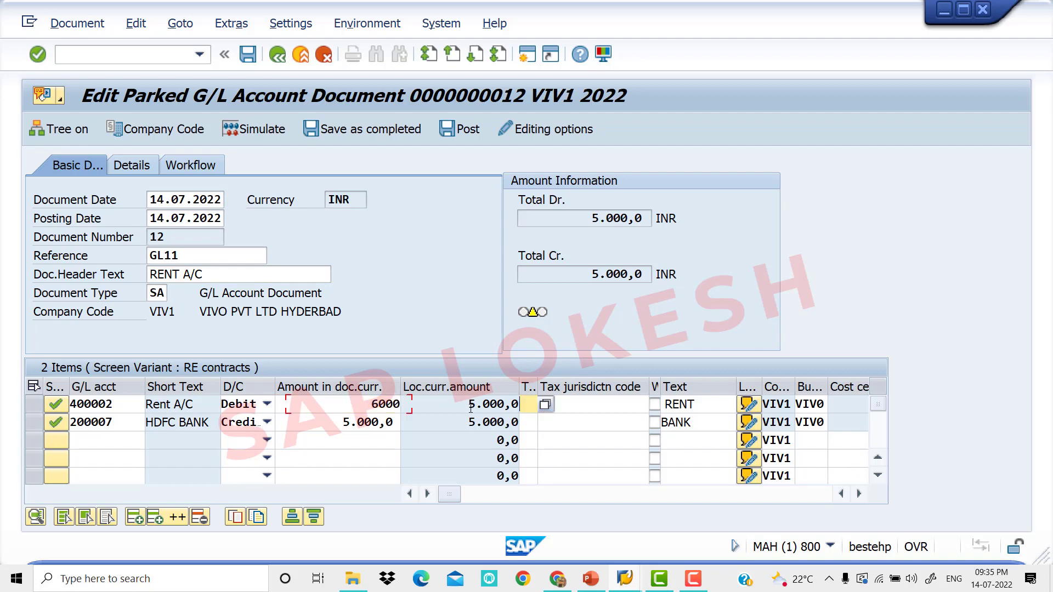
key("Tab")
left_click(344, 423)
type("600")
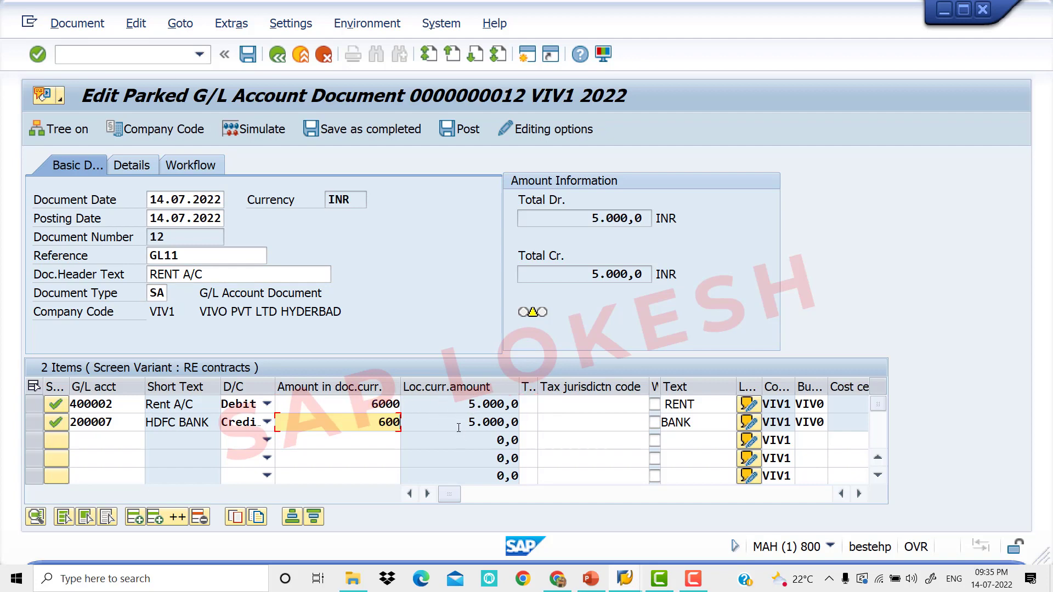
type("0")
key("Return")
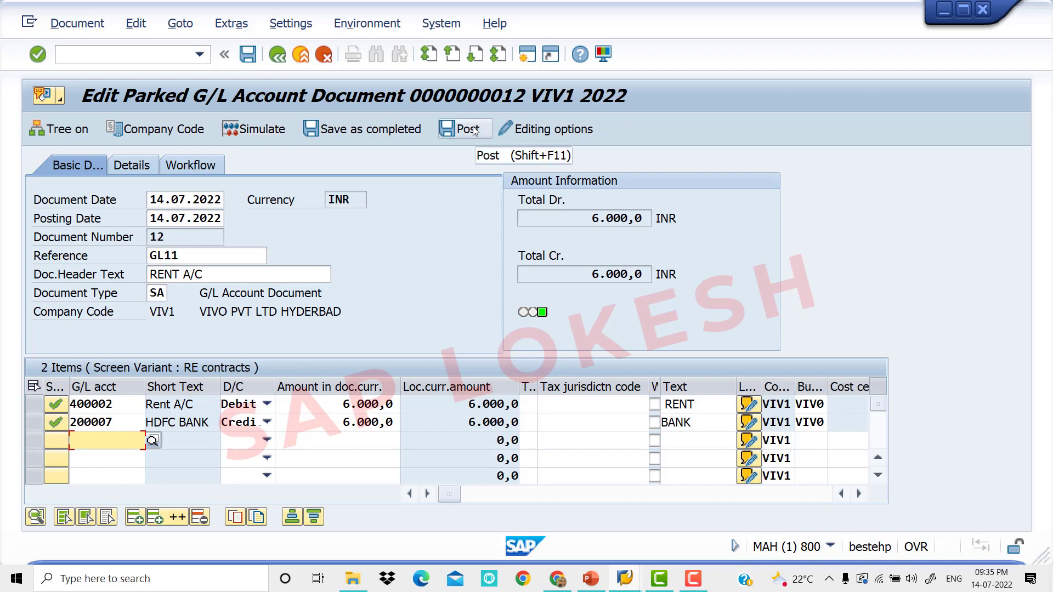
- Simulate the edited parked document, post it from the document overview, and acknowledge the posting message
left_click(90, 29)
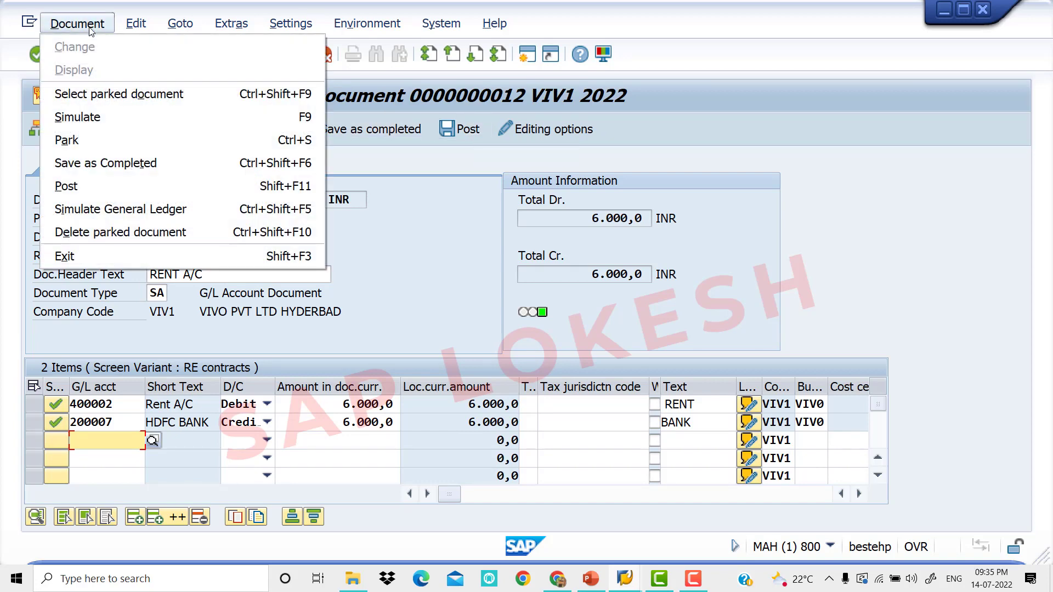
left_click(126, 121)
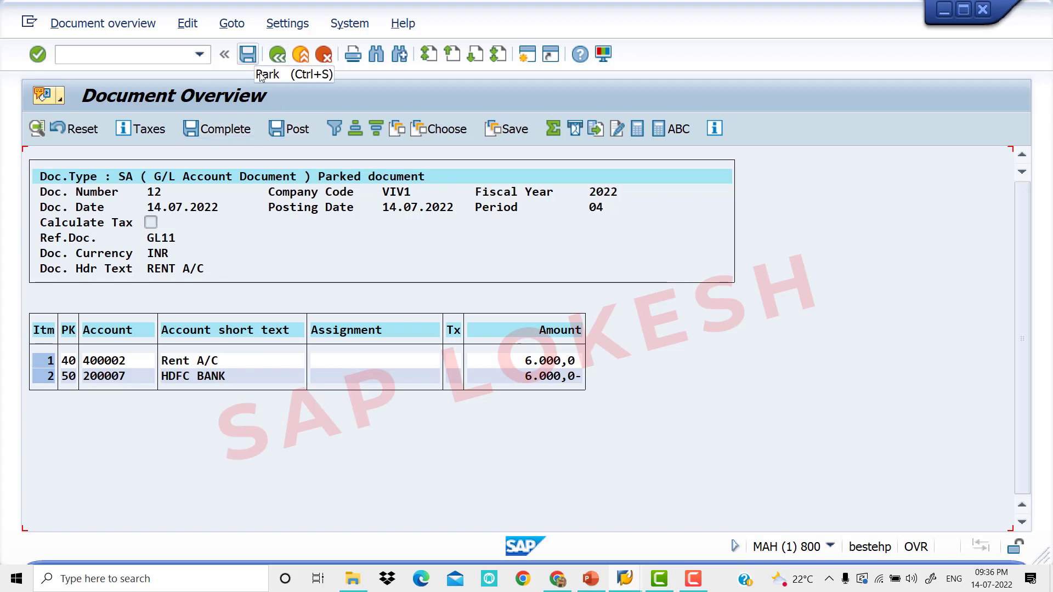
left_click(290, 130)
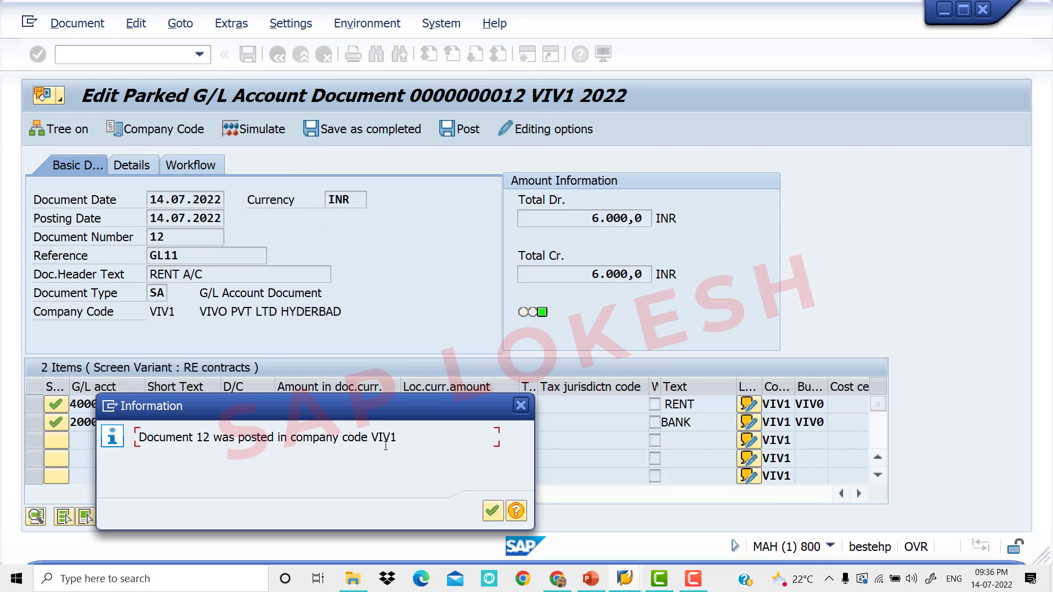
left_click(497, 511)
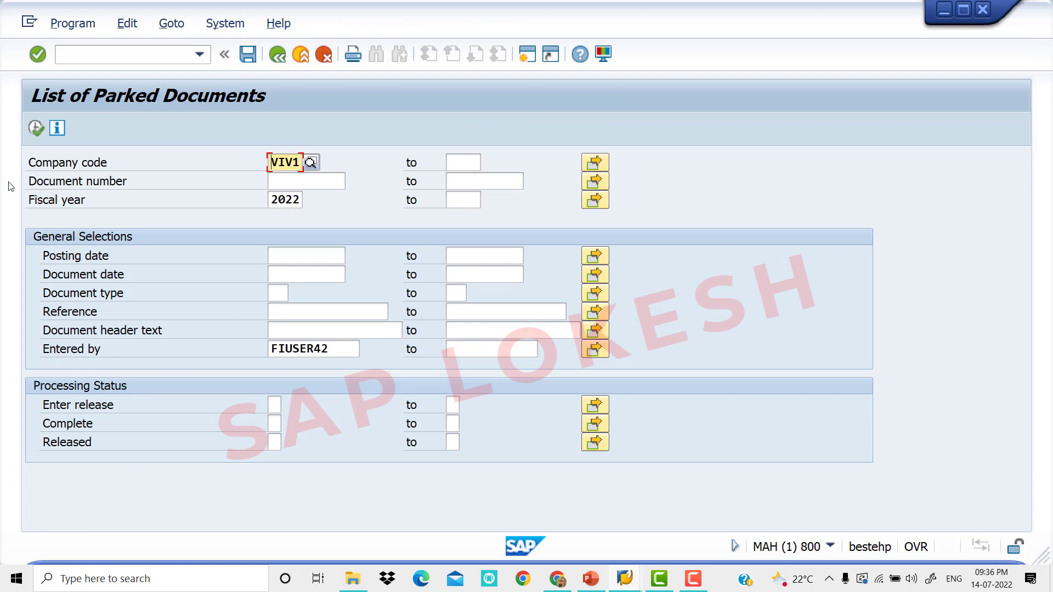
- Rerun the parked documents list for VIV1 and fiscal year 2022, and return to the SAP Easy Access screen
left_click(37, 129)
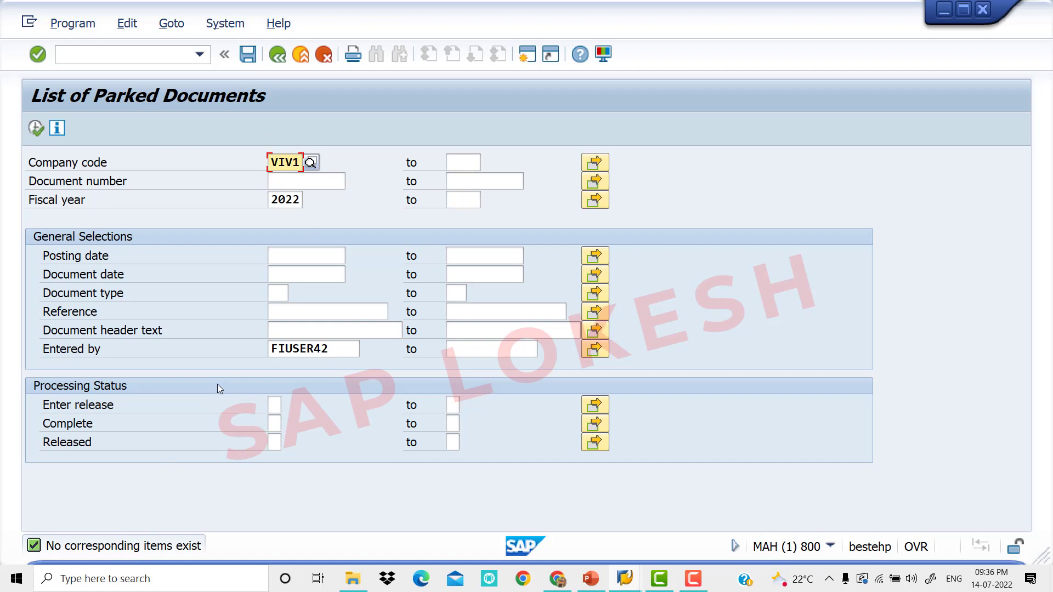
left_click(277, 55)
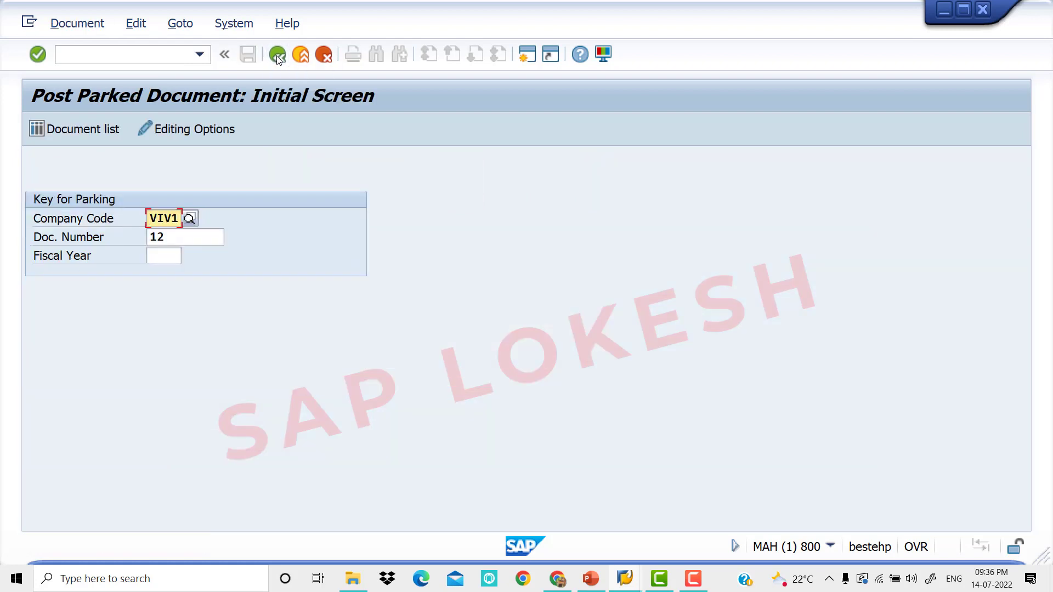
left_click(125, 53)
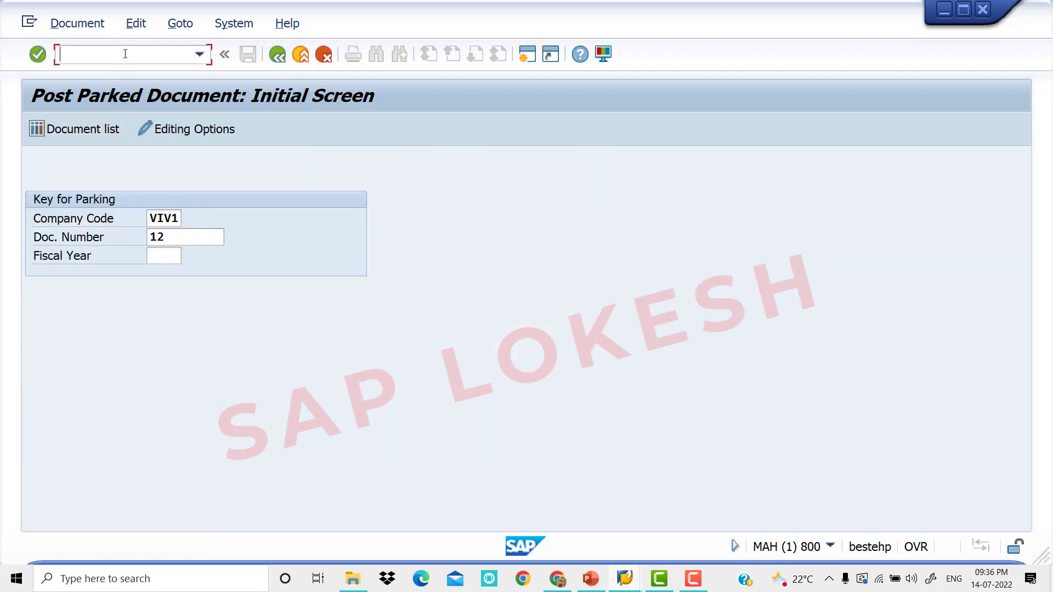
type("/N")
key("Return")
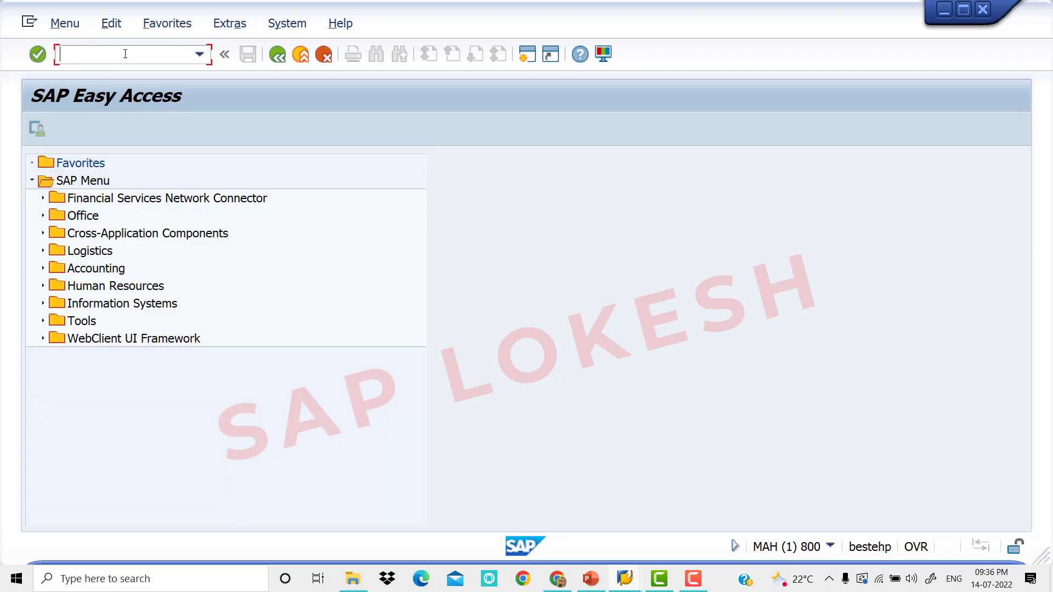
- Look up the double-screen parking transaction on the PowerPoint configuration slide and open transaction F-65 in SAP
left_click(600, 579)
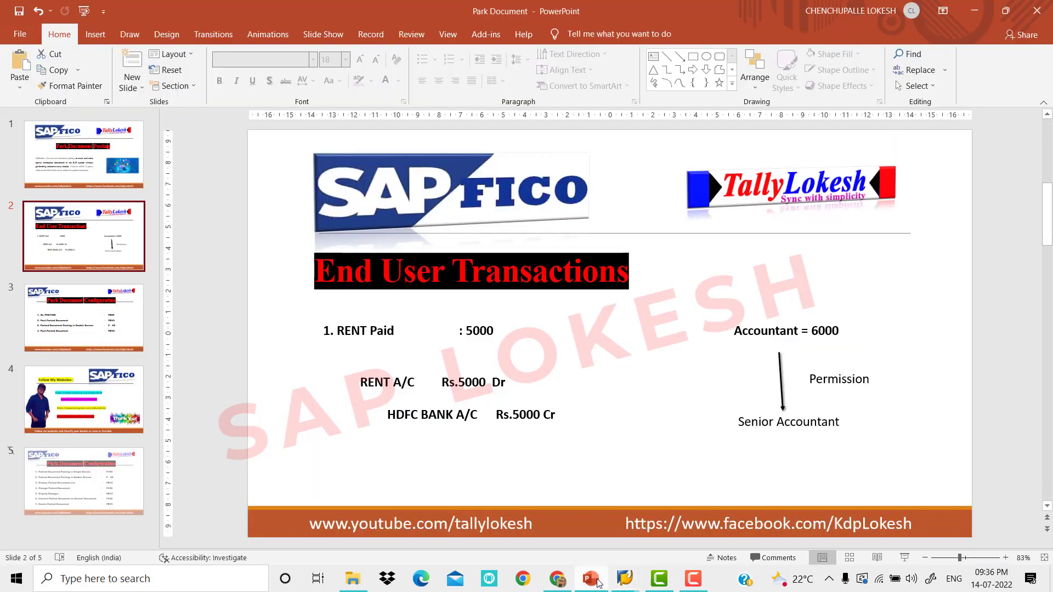
scroll(218, 396, "down", 1)
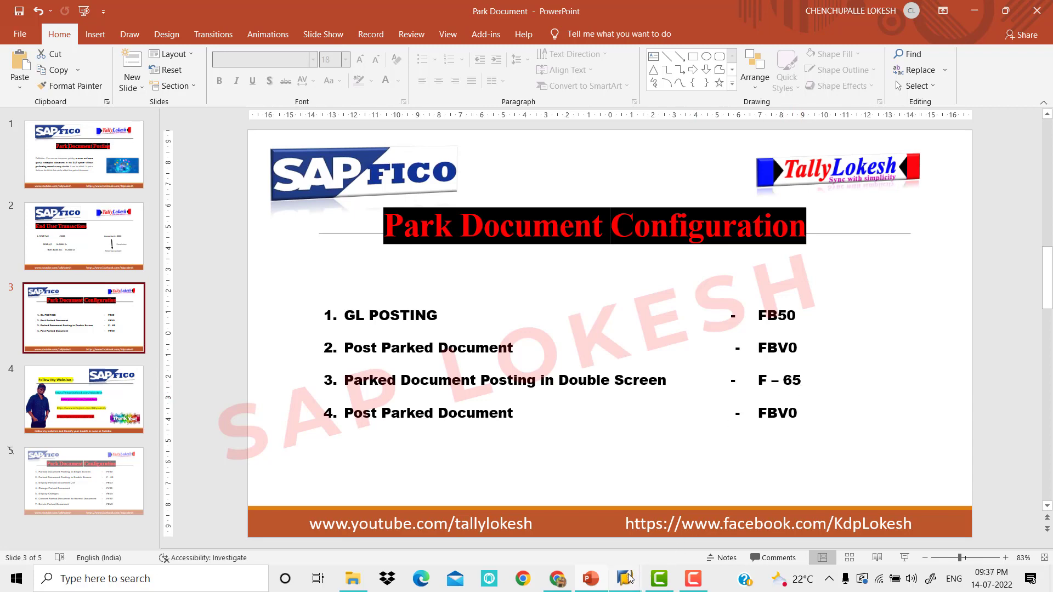
mouse_move(628, 578)
left_click(654, 529)
type("F")
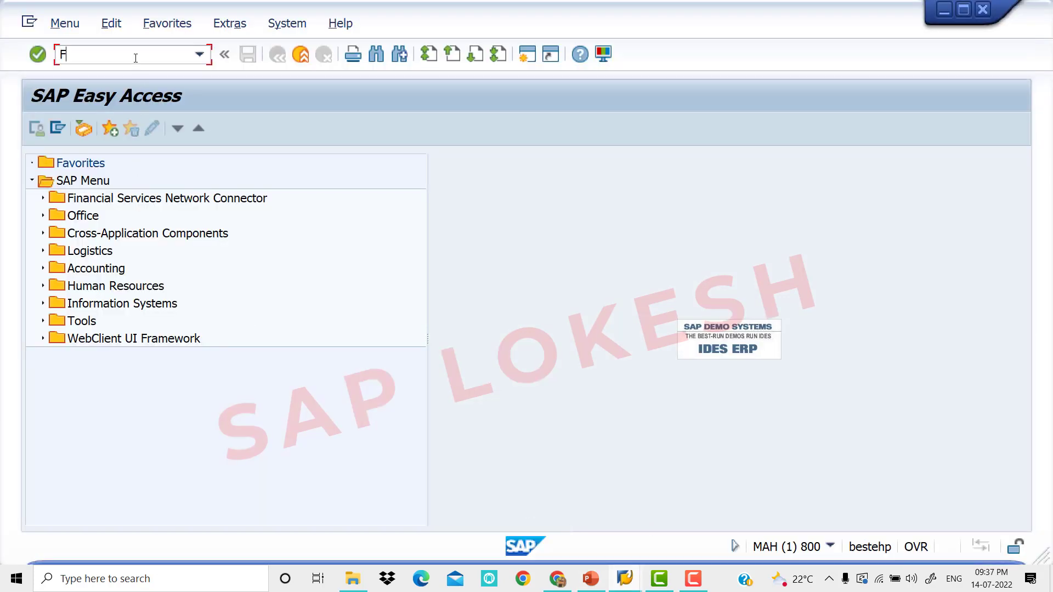
type("-65")
key("Return")
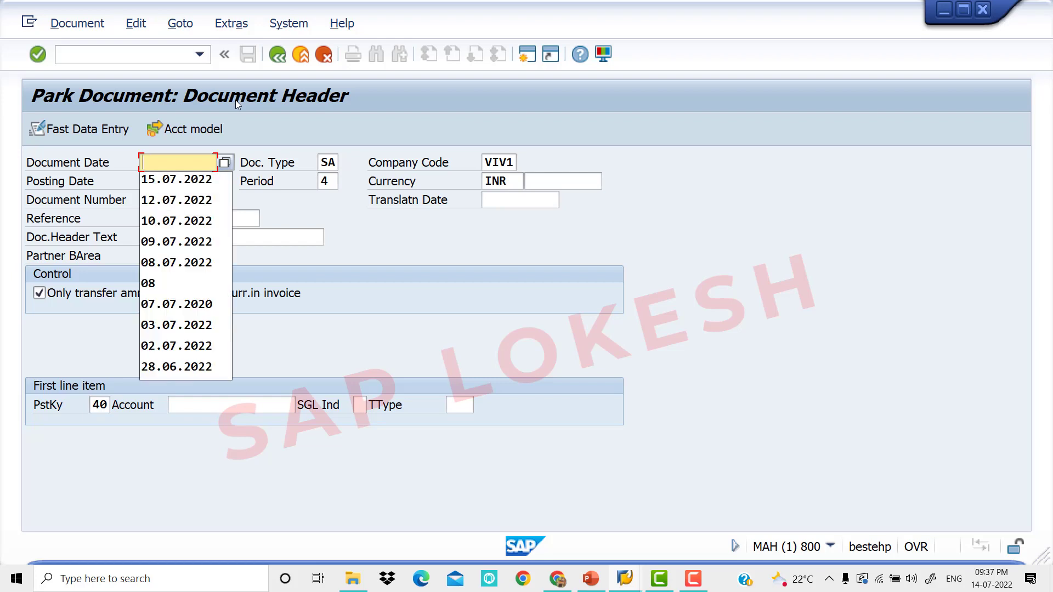
- Set the document date of the parked document's header to 14.07.2022
type("14")
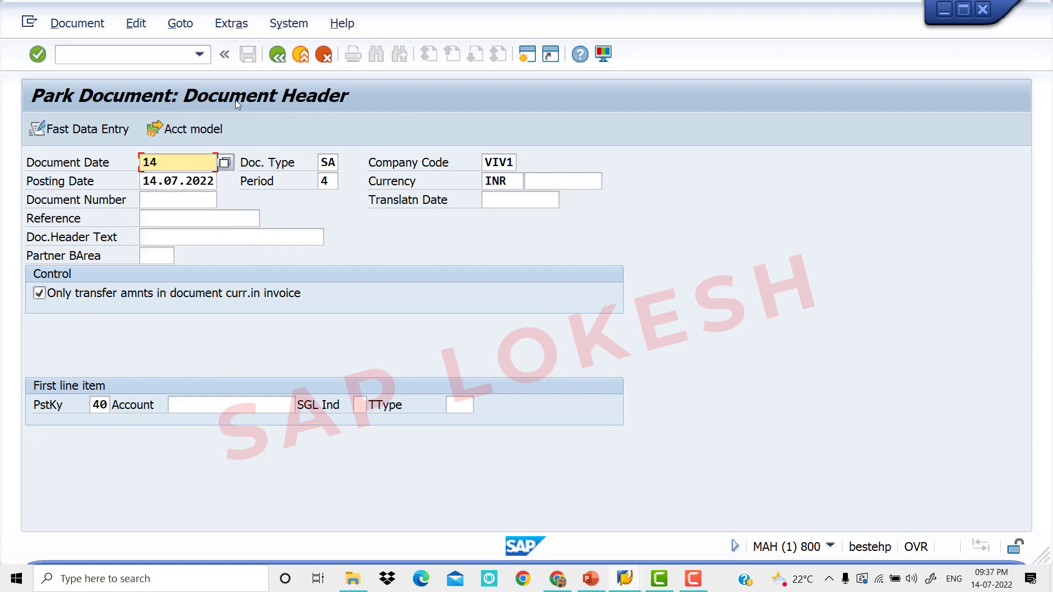
key("Tab")
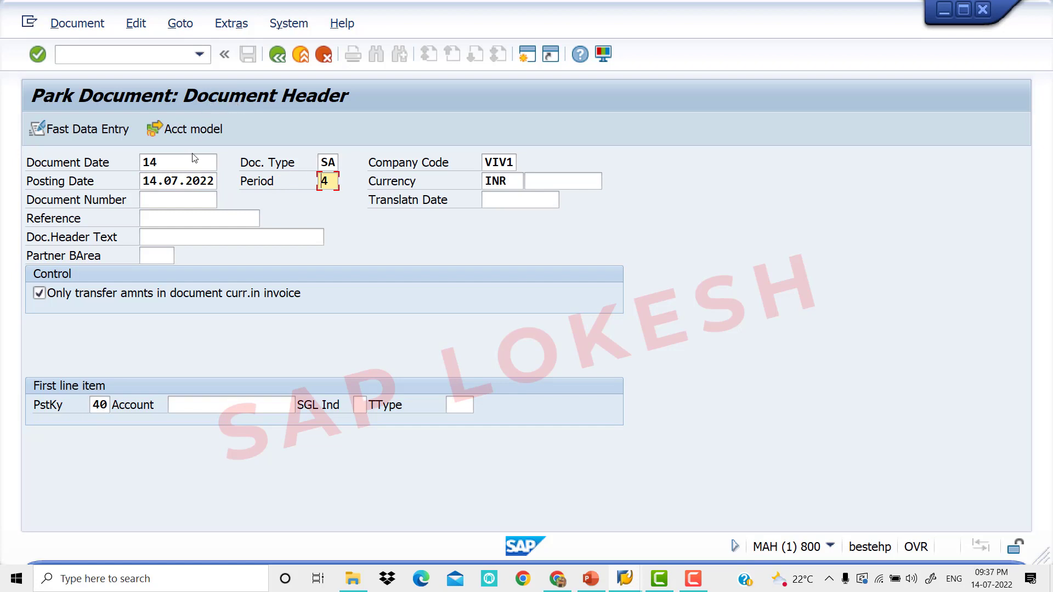
left_click(181, 167)
type(".0")
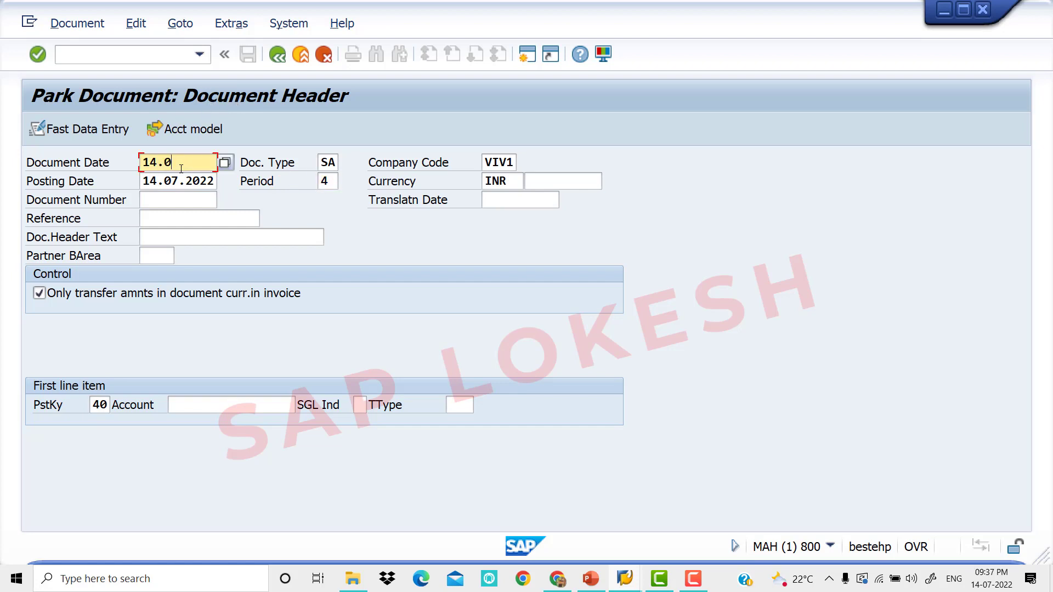
type("7.2022")
key("Tab")
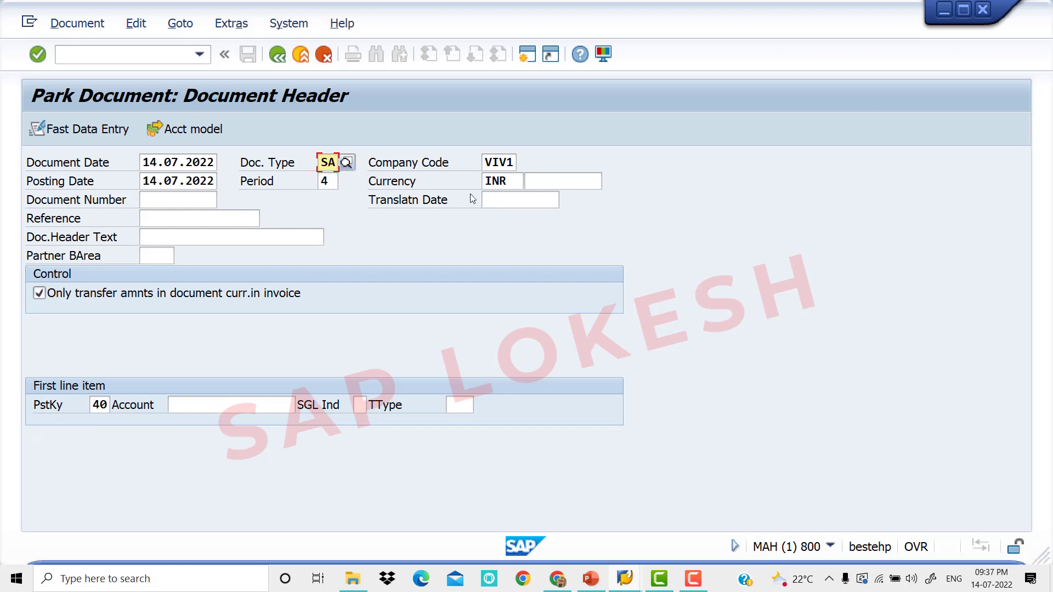
- Enter GL07 as the reference and RENT A/C as the document header text
left_click(181, 218)
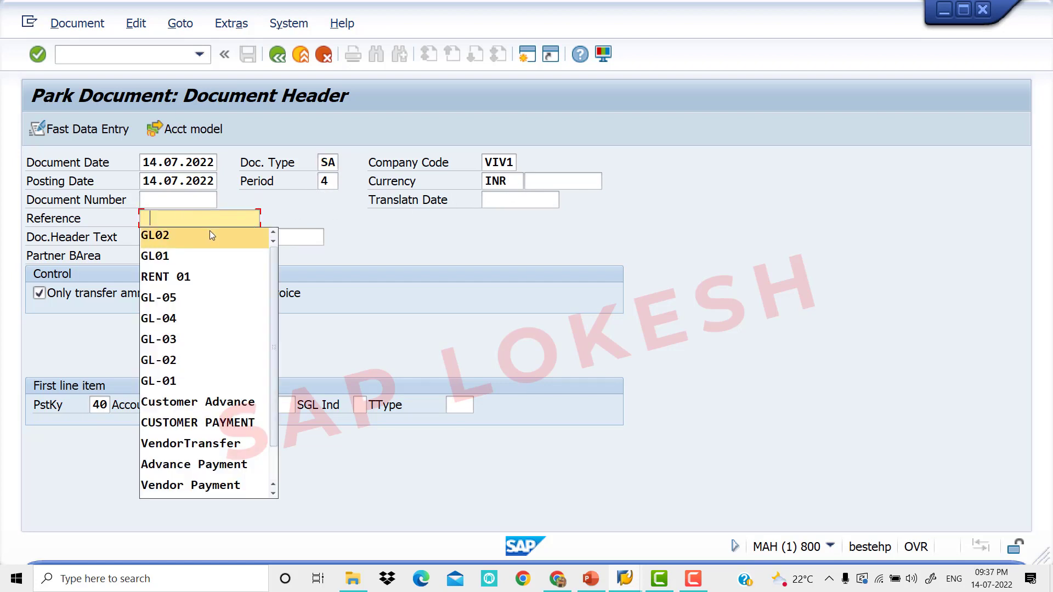
left_click(210, 235)
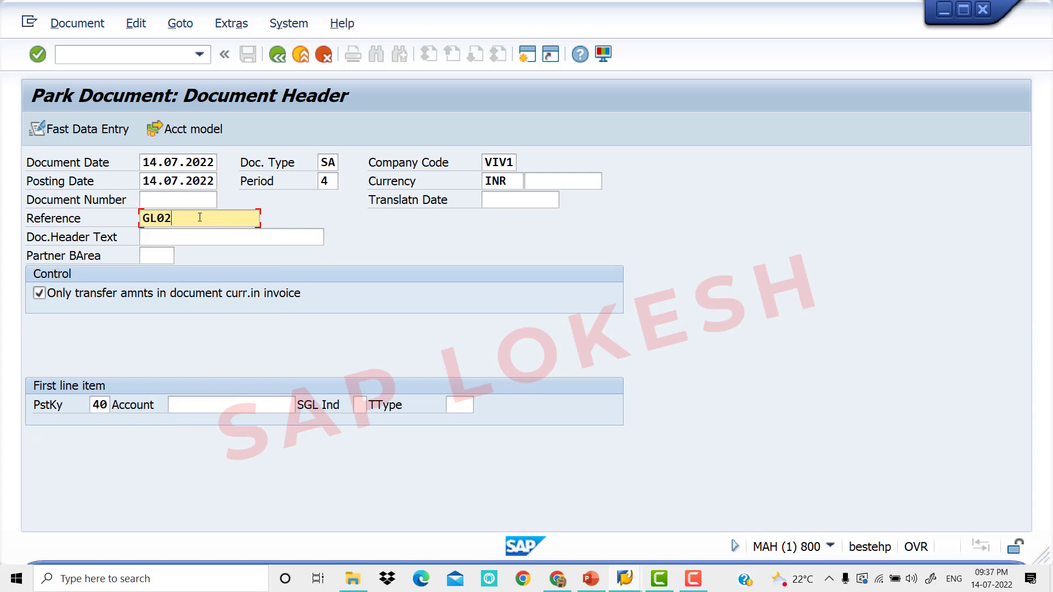
key("BackSpace")
key("BackSpace")
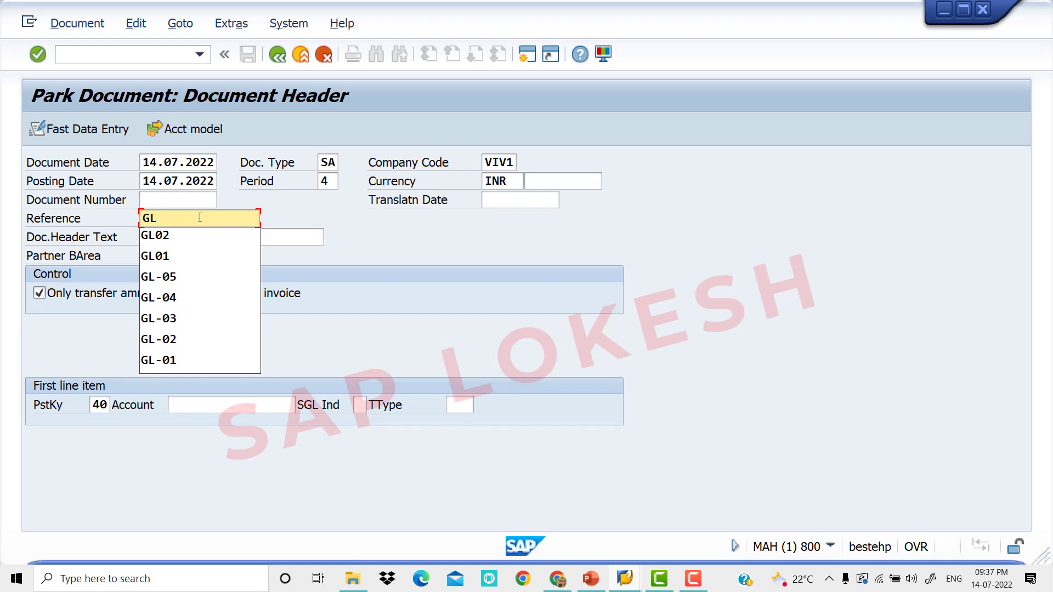
type("07")
key("Tab")
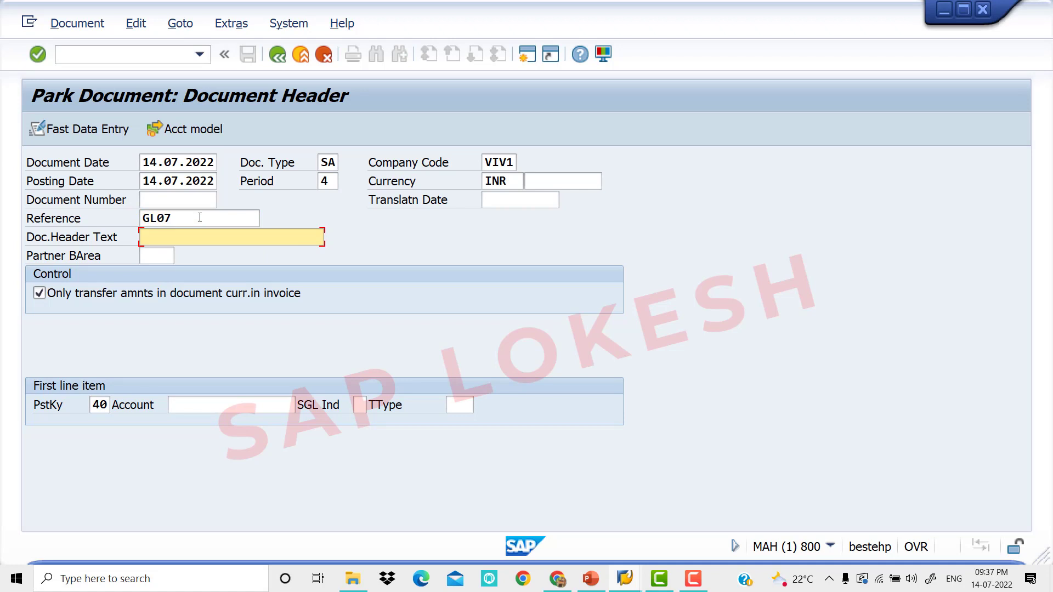
type("RENT A/C")
key("Tab")
key("Tab")
- List the G/L accounts of chart of accounts VIV9 for the first line item's account and go down the list towards the rent account
left_click(102, 406)
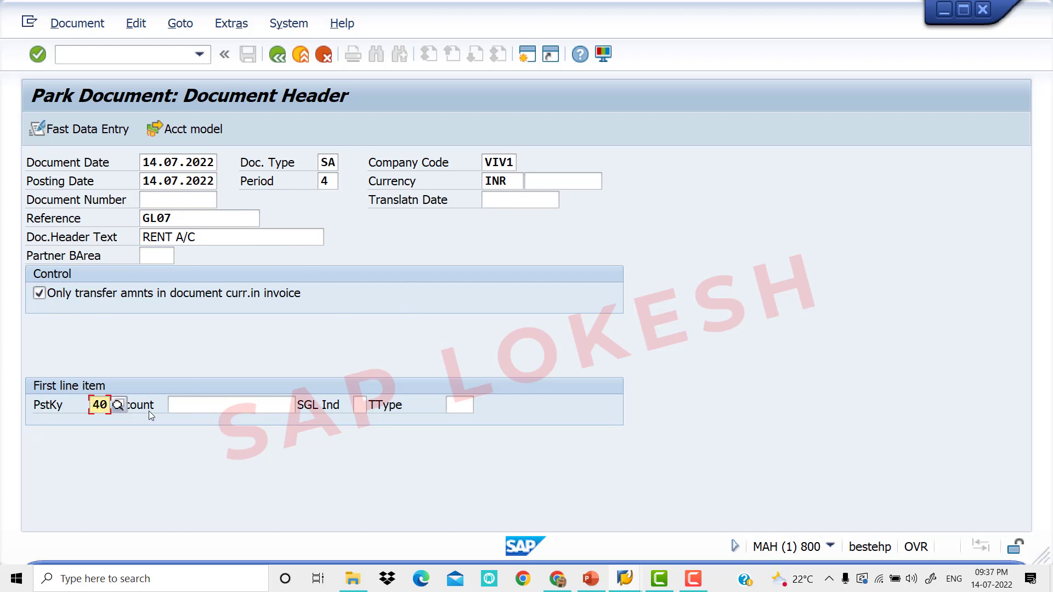
left_click(202, 407)
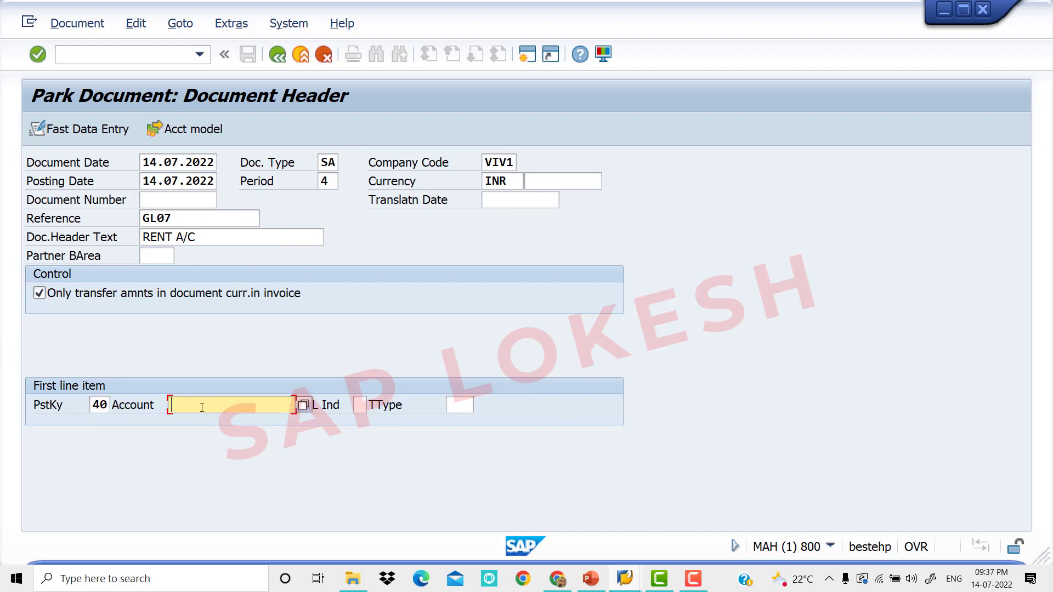
left_click(302, 406)
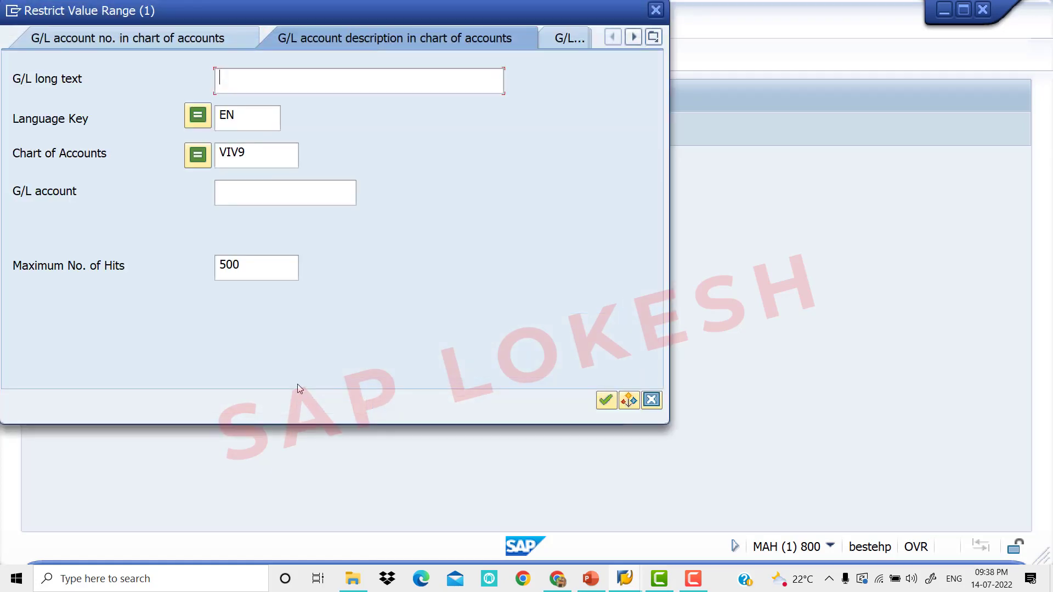
key("Return")
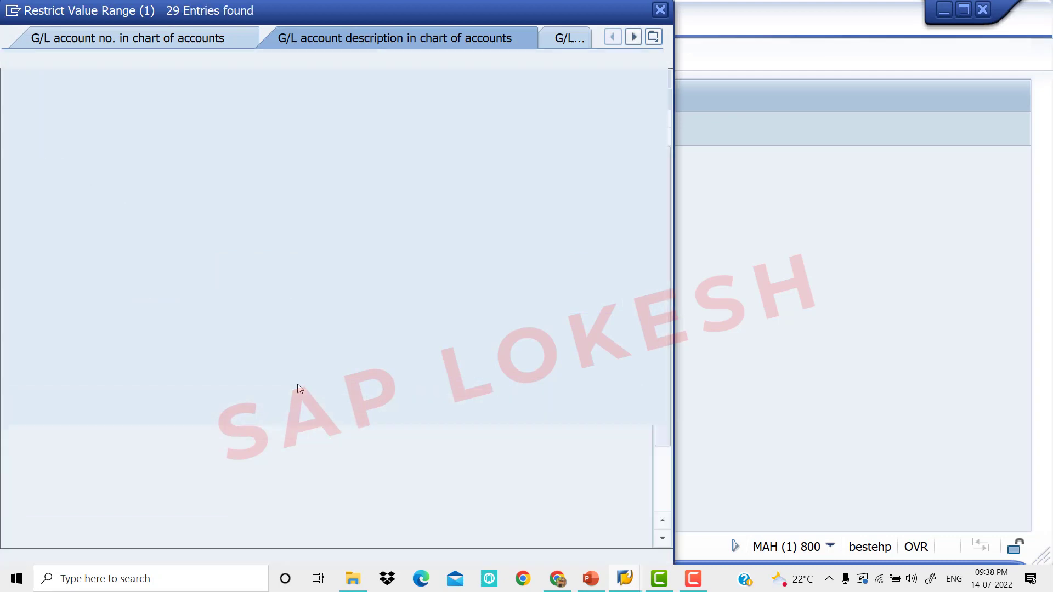
key("Down")
key("Down")
key("Down")
key("Down")
key("Down")
key("Down")
key("Down")
key("Down")
key("Down")
key("Down")
key("Down")
key("Down")
key("Down")
key("Down")
key("Down")
key("Down")
key("Down")
key("Down")
key("Down")
key("Down")
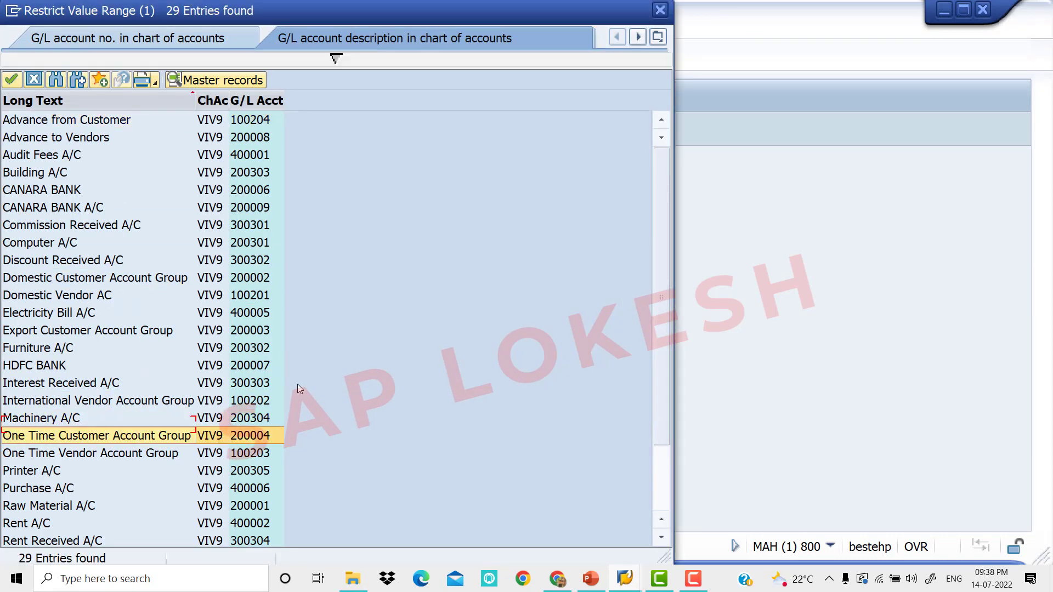